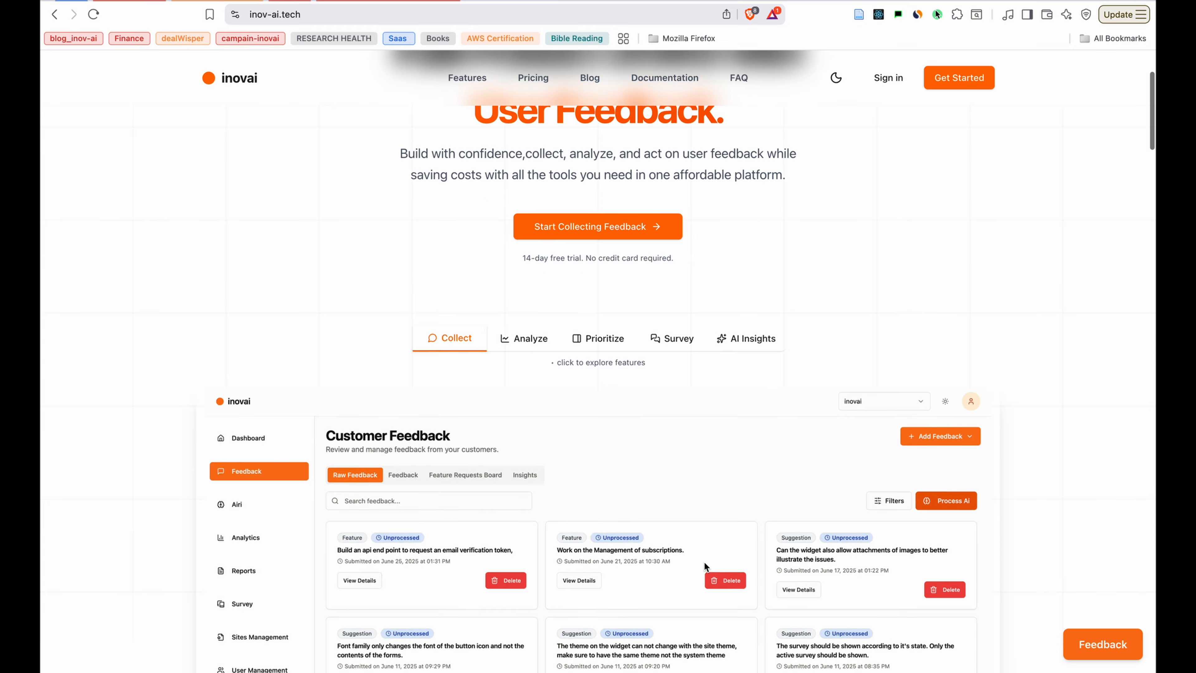
- Examine the inov-ai.tech landing page from the product overview down to the pricing plans
scroll(703, 562, "down", 10)
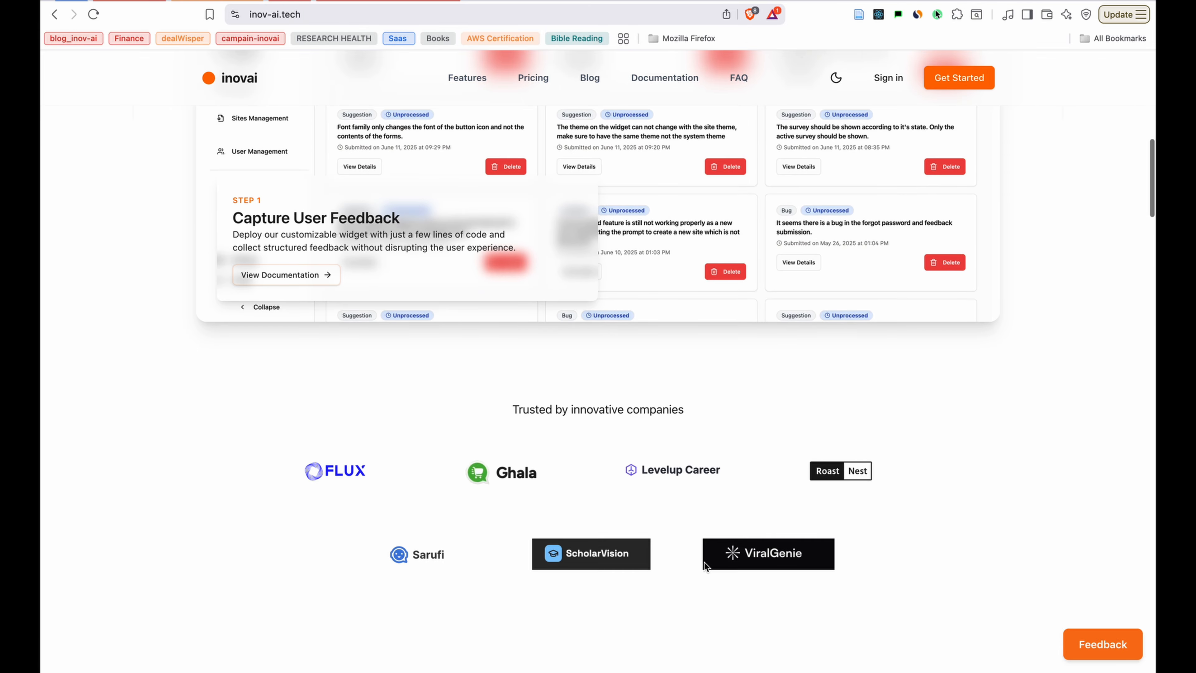
scroll(704, 562, "down", 10)
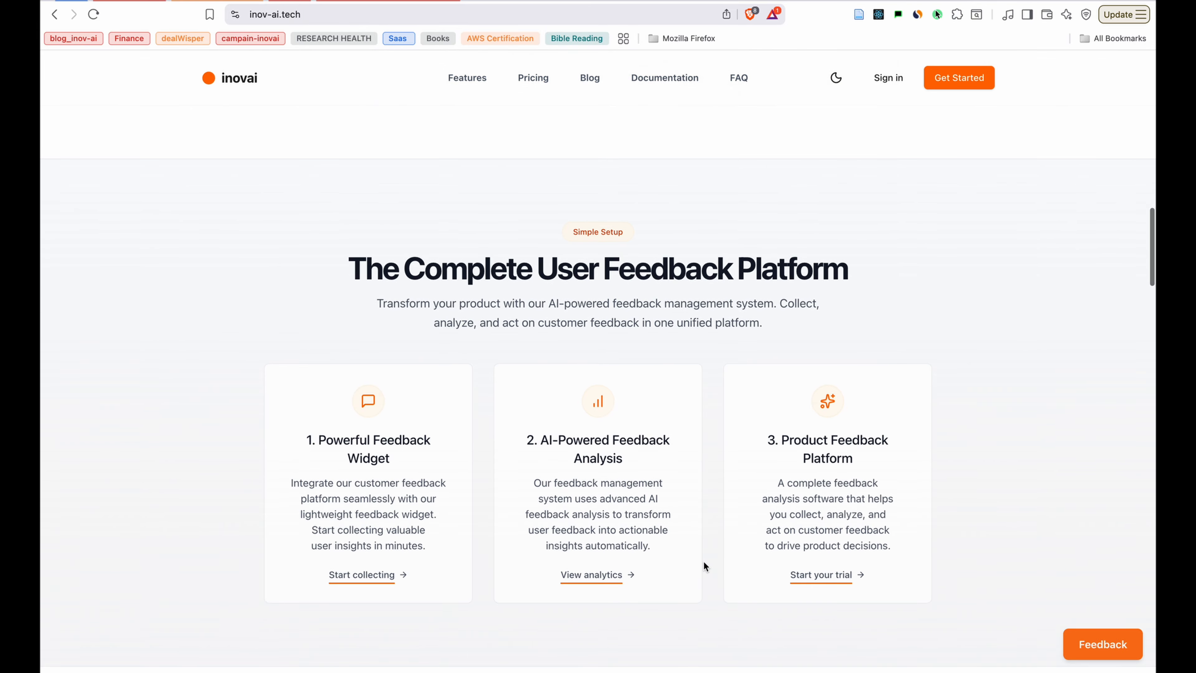
scroll(703, 561, "down", 2)
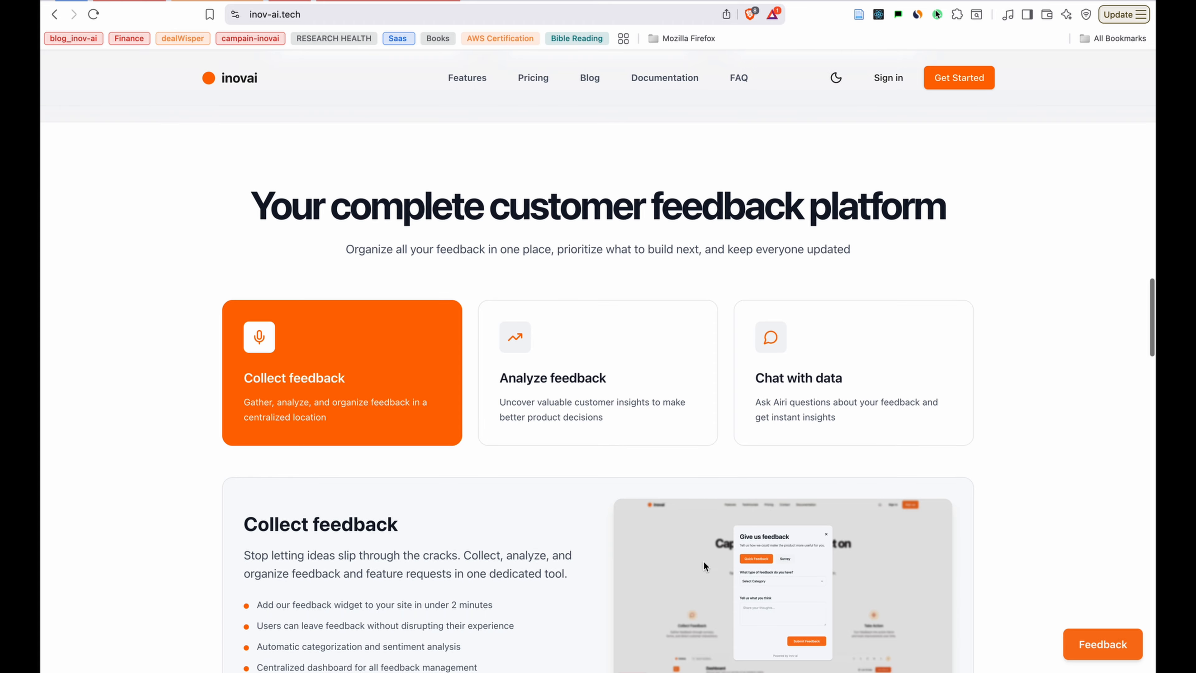
scroll(869, 532, "down", 6)
scroll(870, 533, "down", 10)
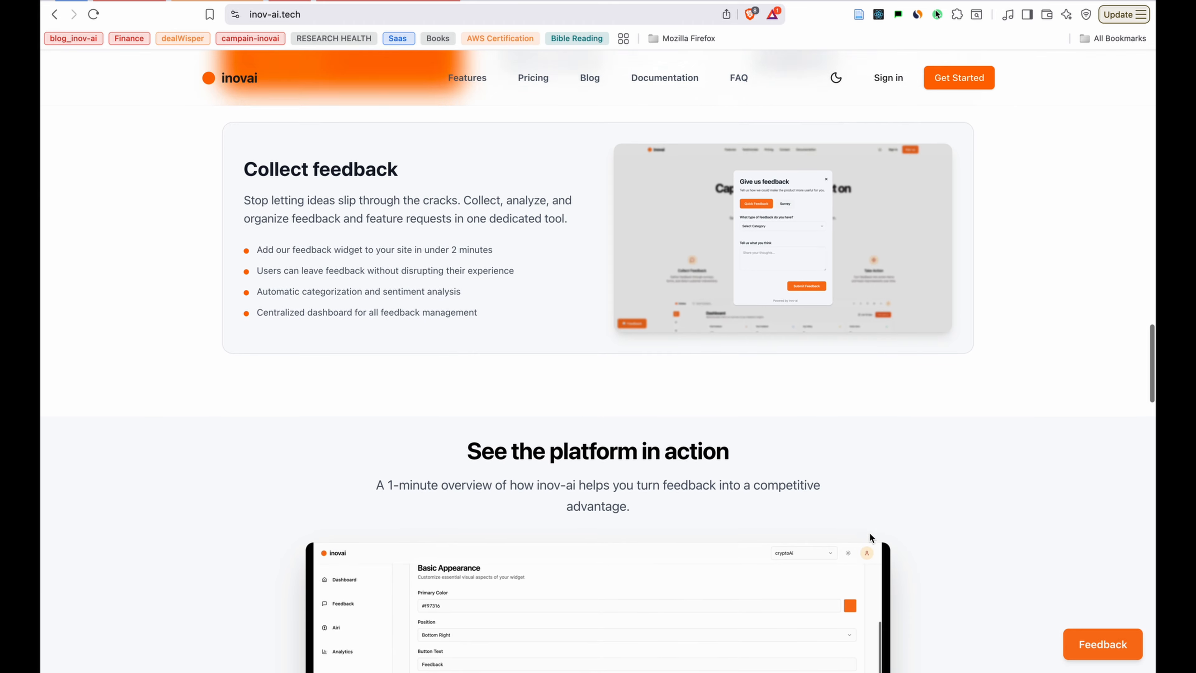
scroll(869, 534, "down", 15)
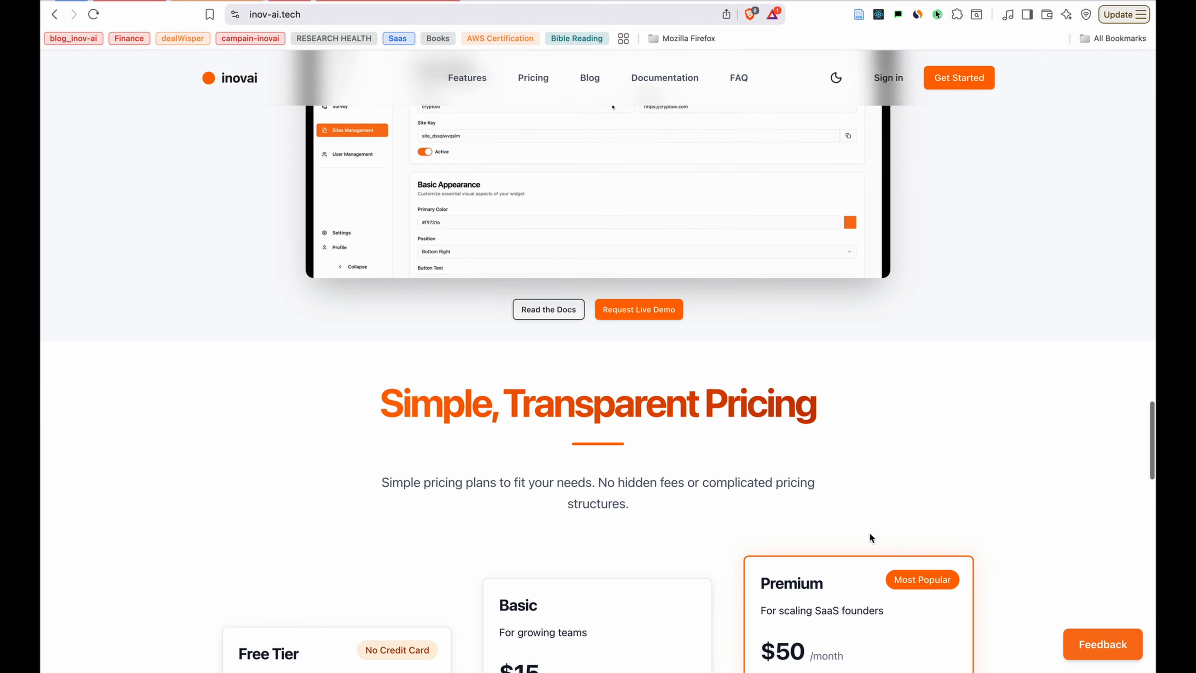
scroll(869, 537, "down", 14)
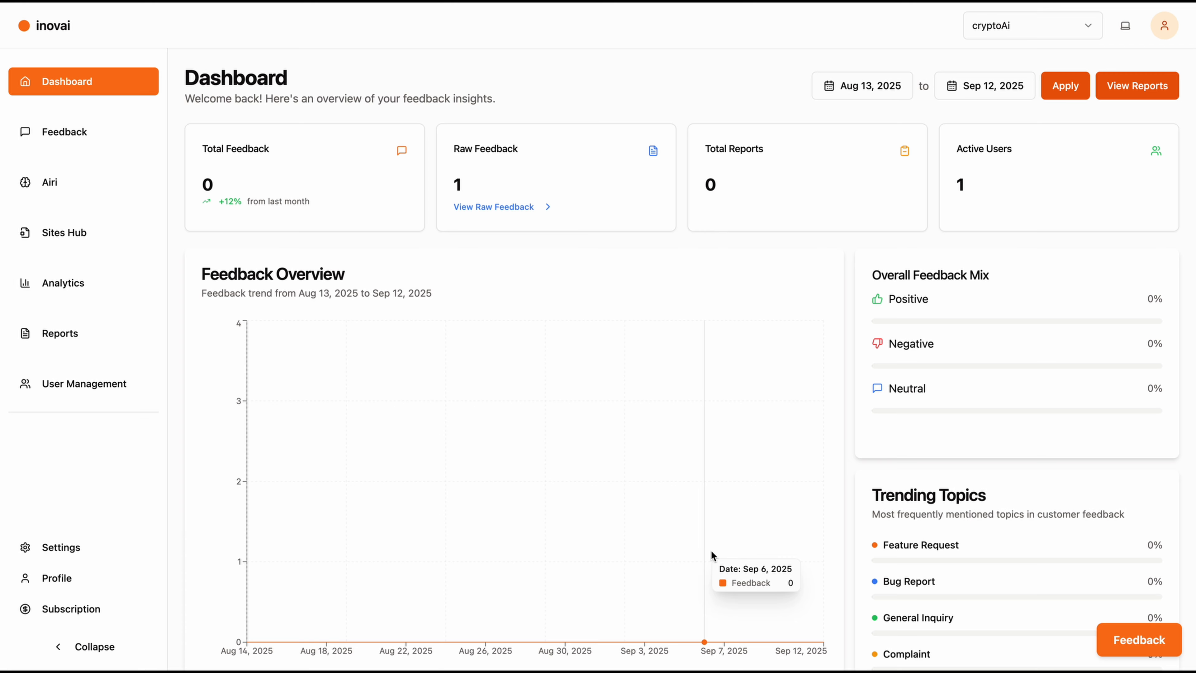
- Open site management from the Sites Hub and start creating a new site
left_click(72, 240)
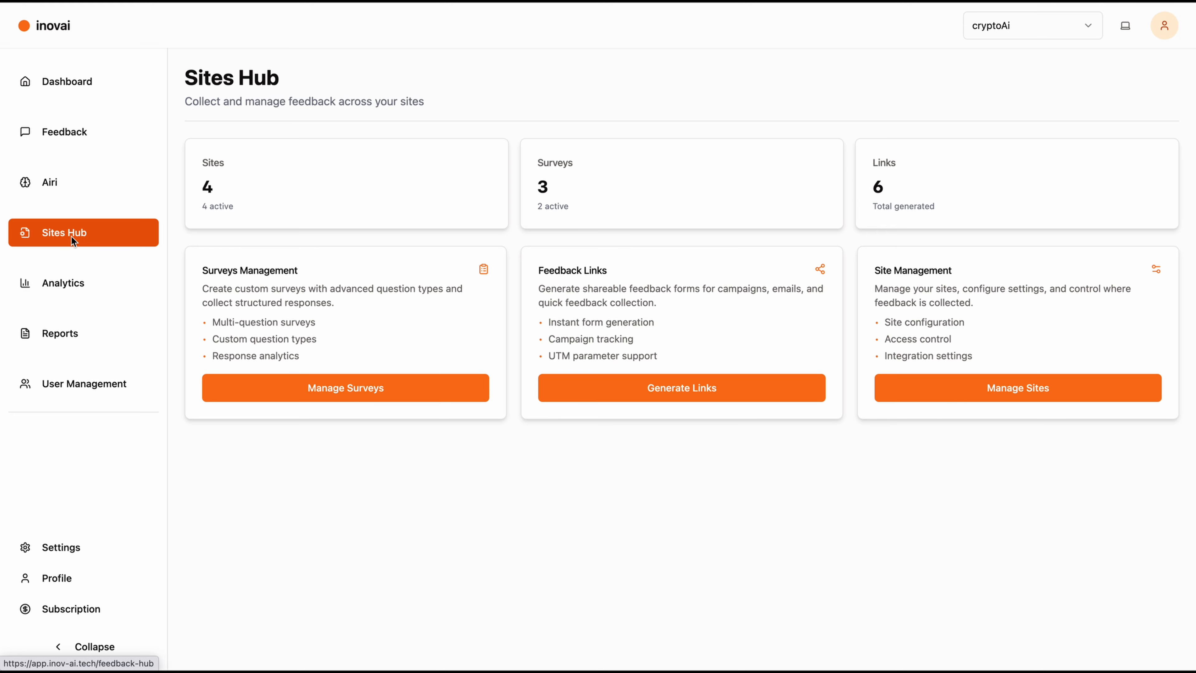
left_click(966, 330)
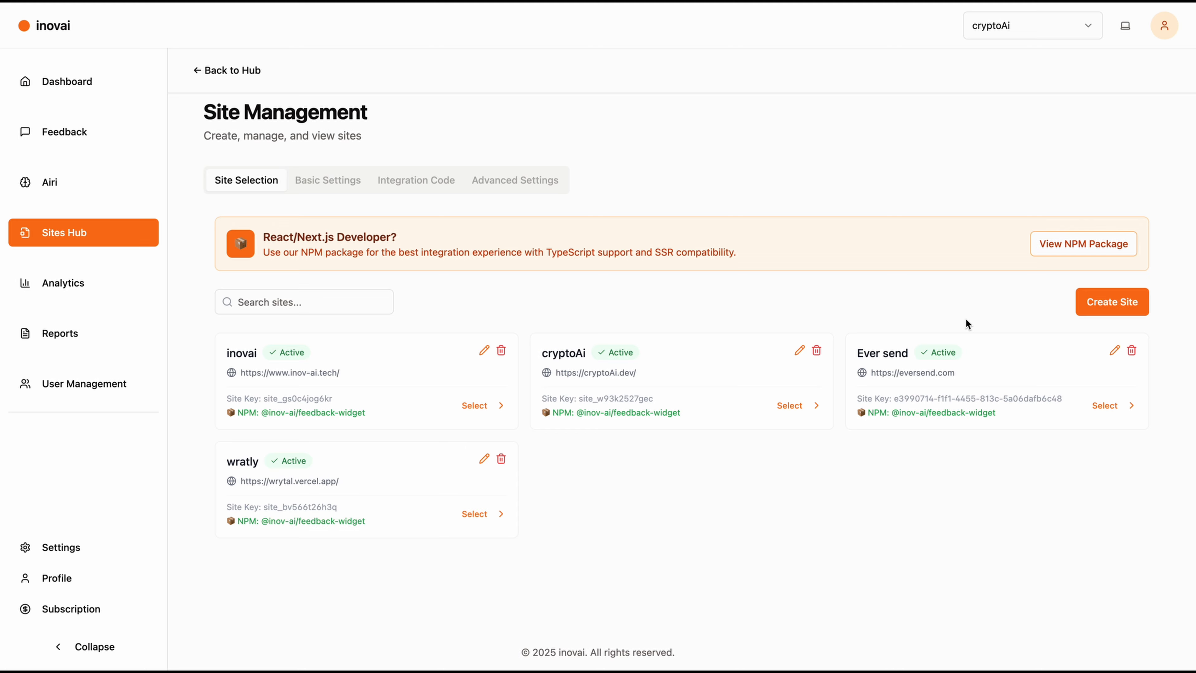
left_click(1123, 309)
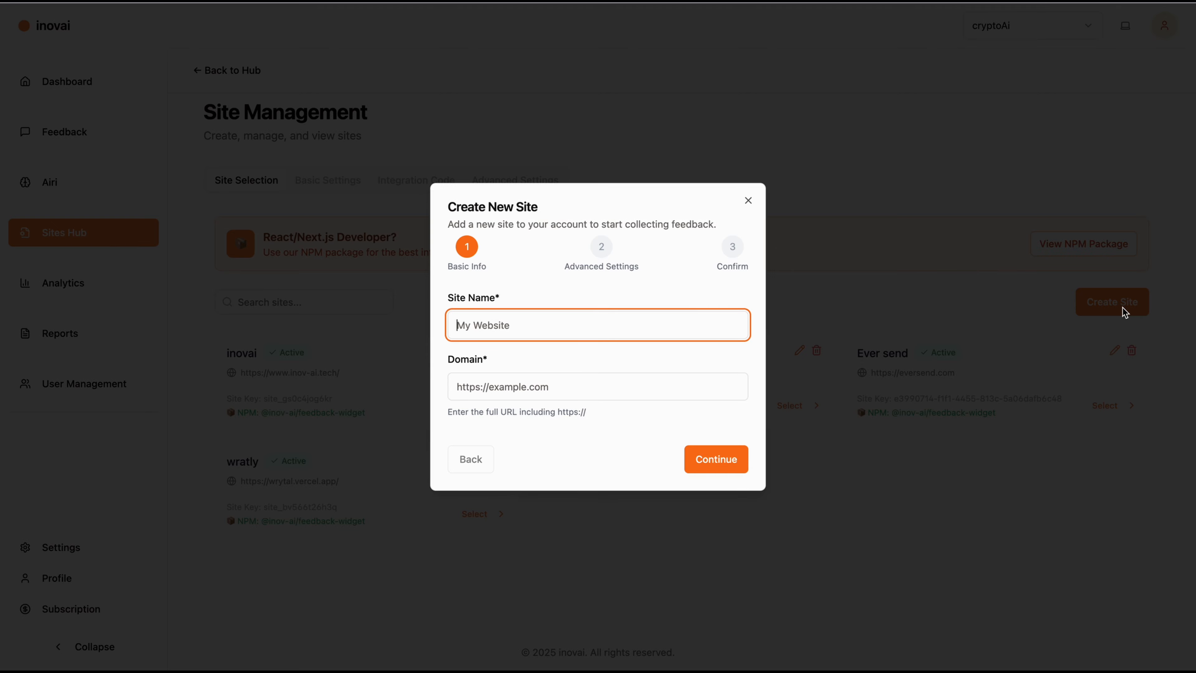
type("lindyAi")
left_click(551, 388)
type("https://www.inov-ai.tech/")
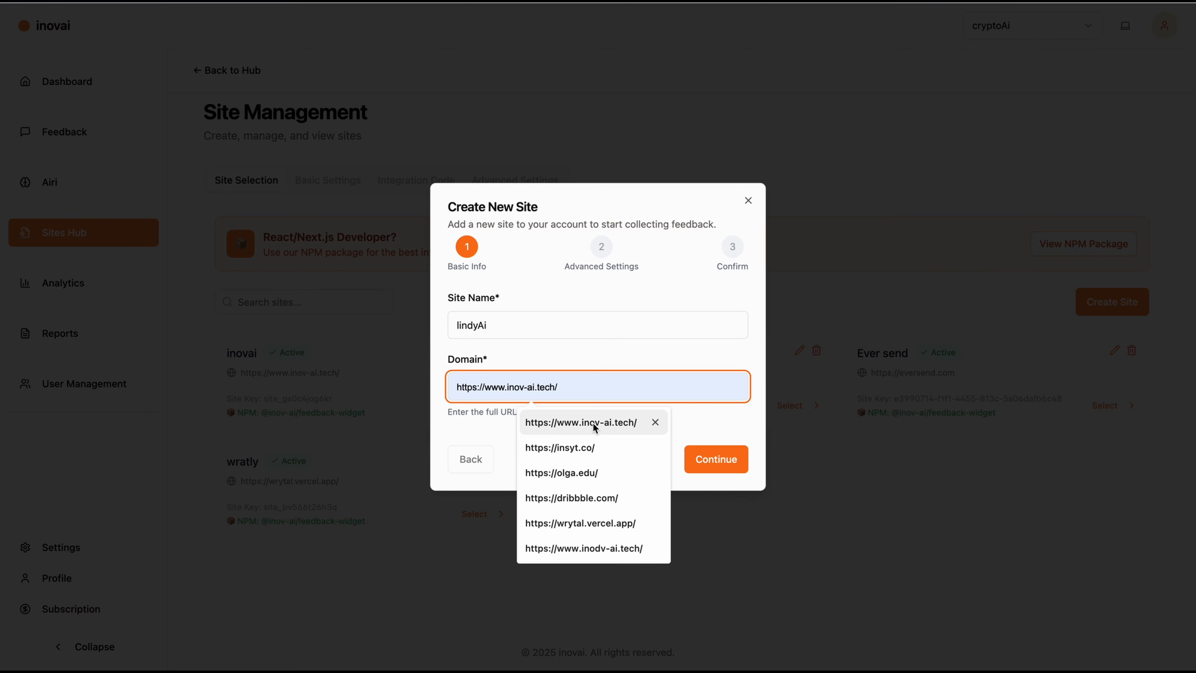
left_click(596, 422)
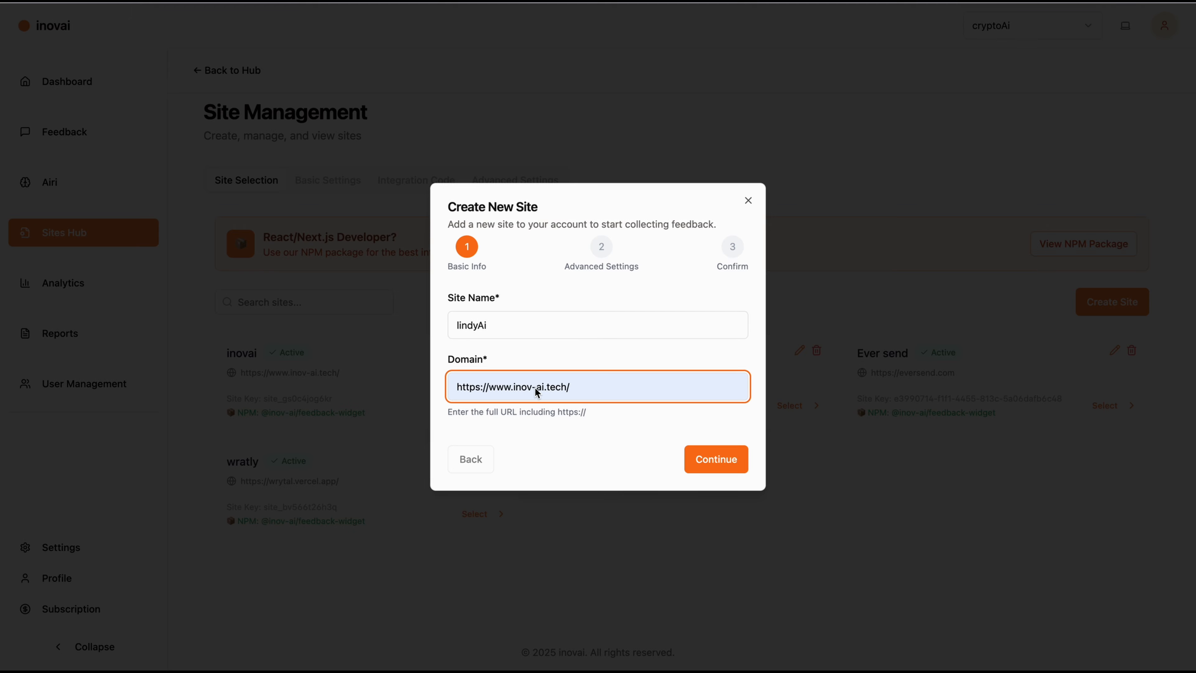
left_click_drag(570, 387, 513, 393)
key("BackSpace")
type("lindy")
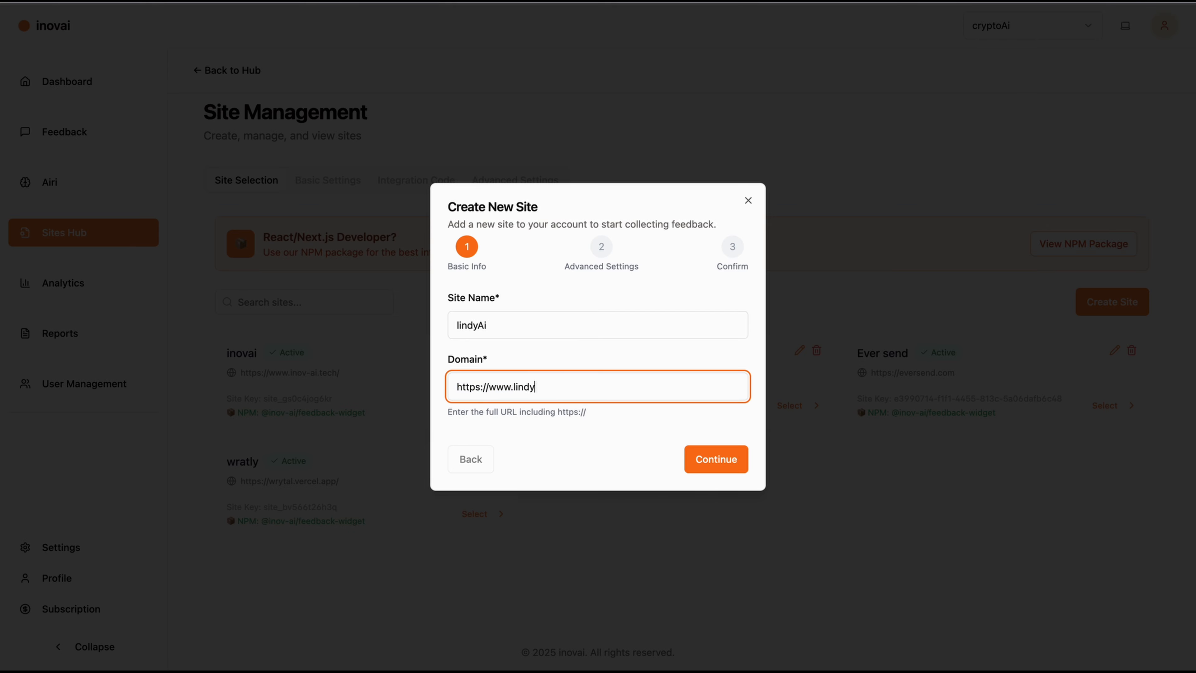
type("ai.io")
- Leave the new site active and confirm its details to create it
left_click(709, 462)
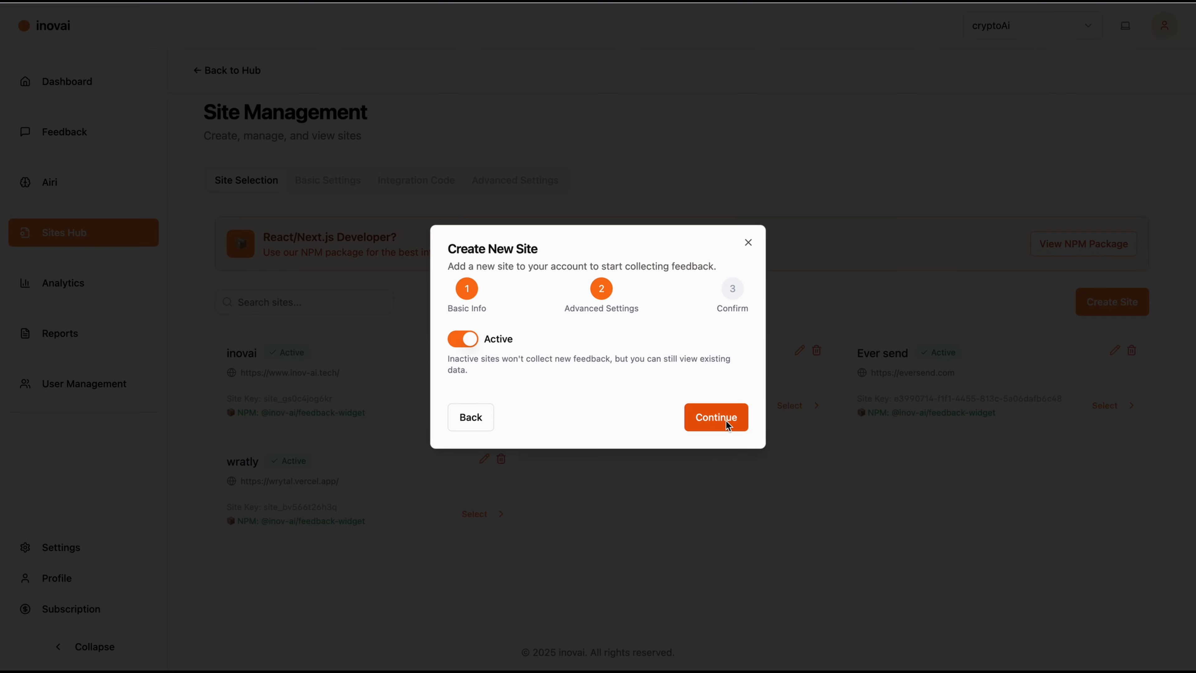
left_click(726, 419)
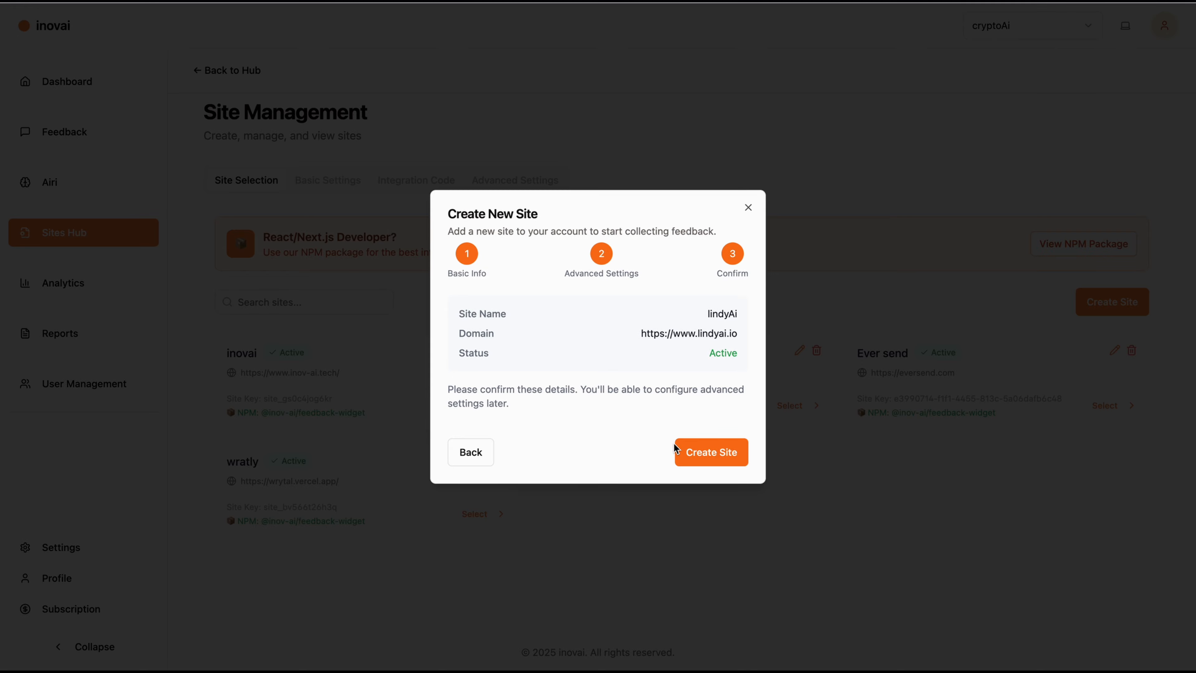
left_click(712, 458)
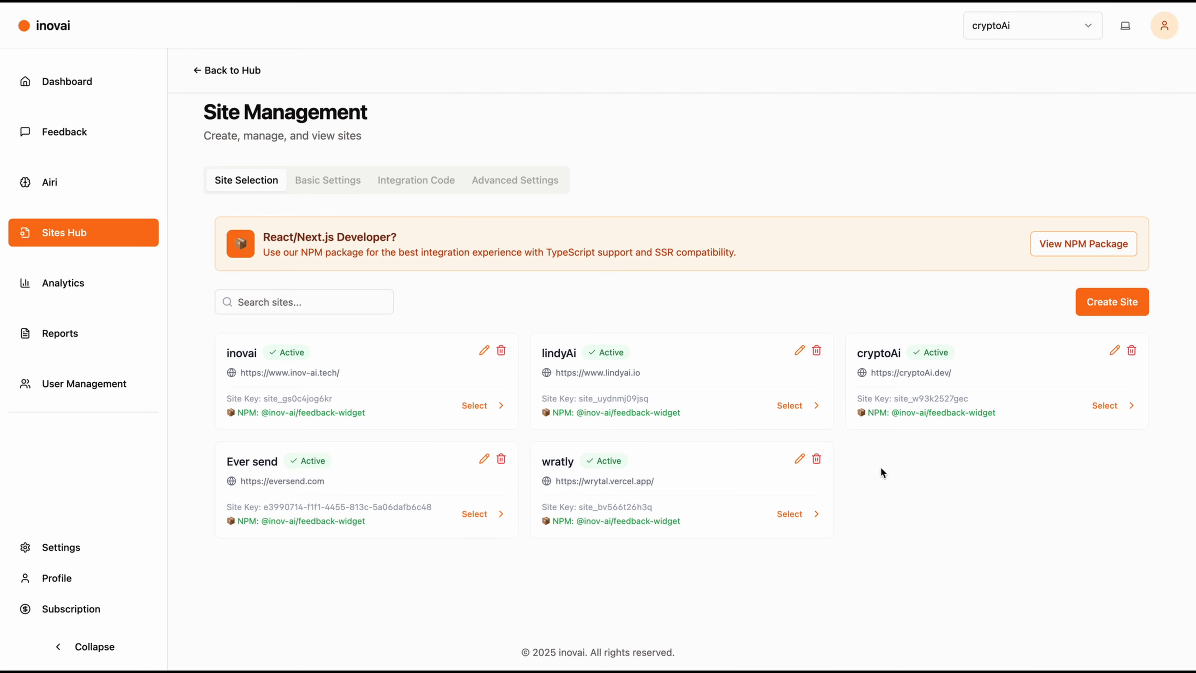
- Open the lindyAi site's basic settings and examine the appearance options and widget preview
left_click(714, 375)
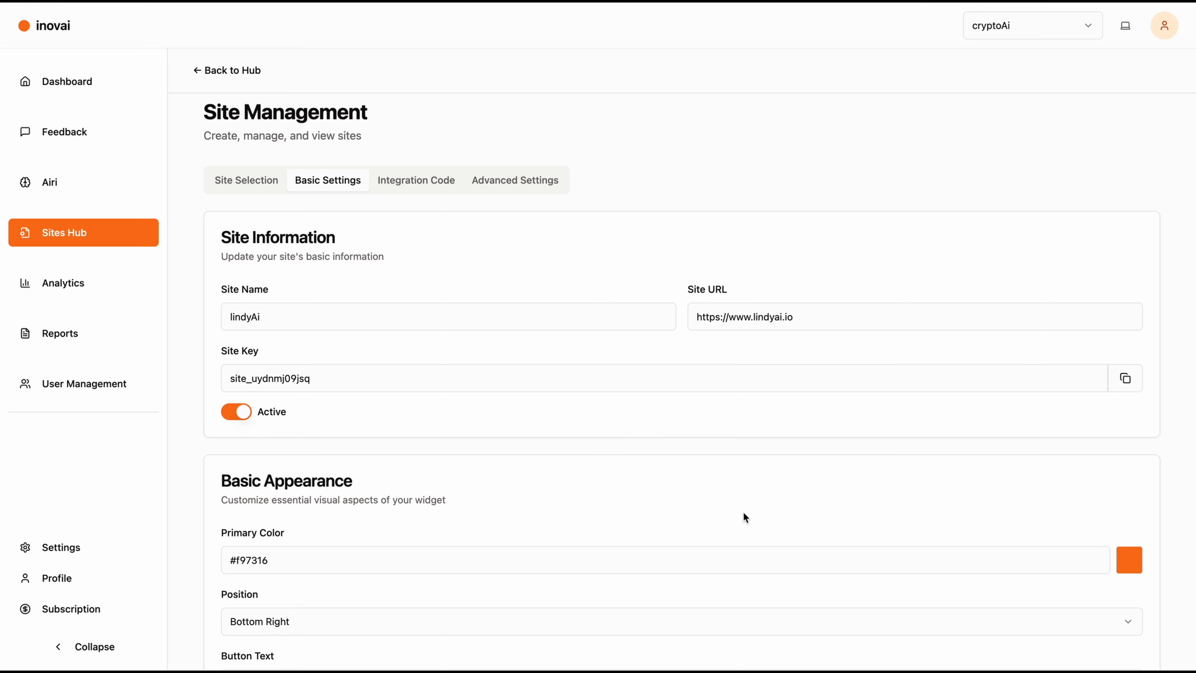
scroll(743, 511, "down", 3)
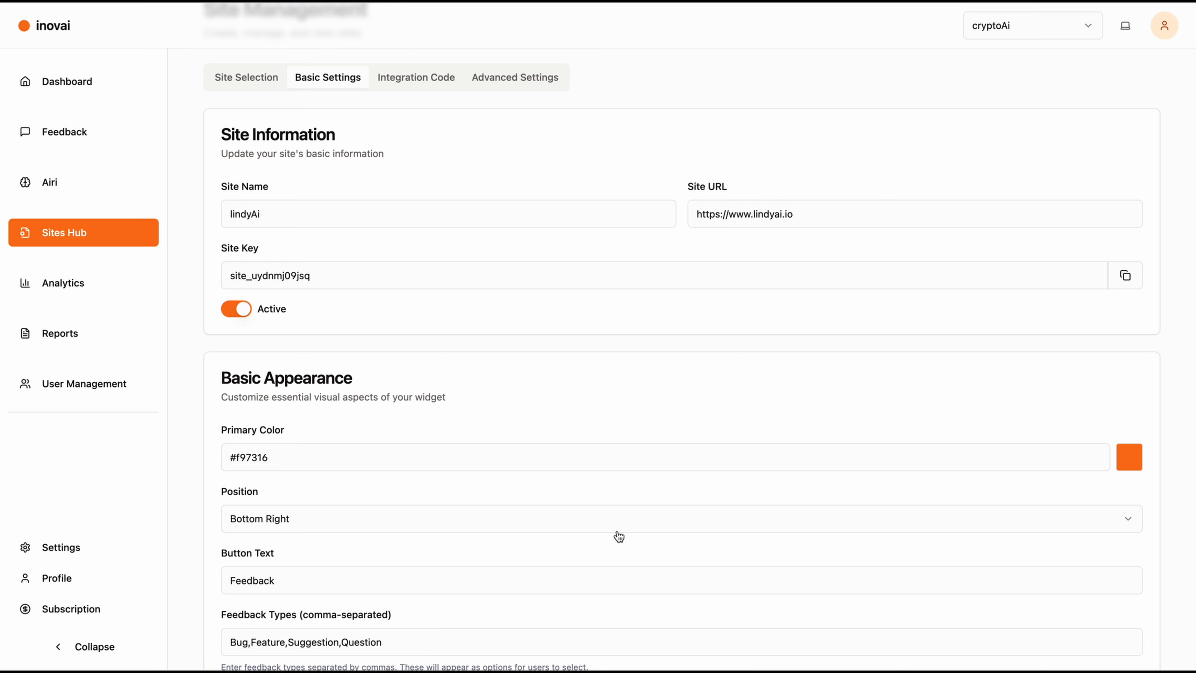
scroll(756, 435, "down", 5)
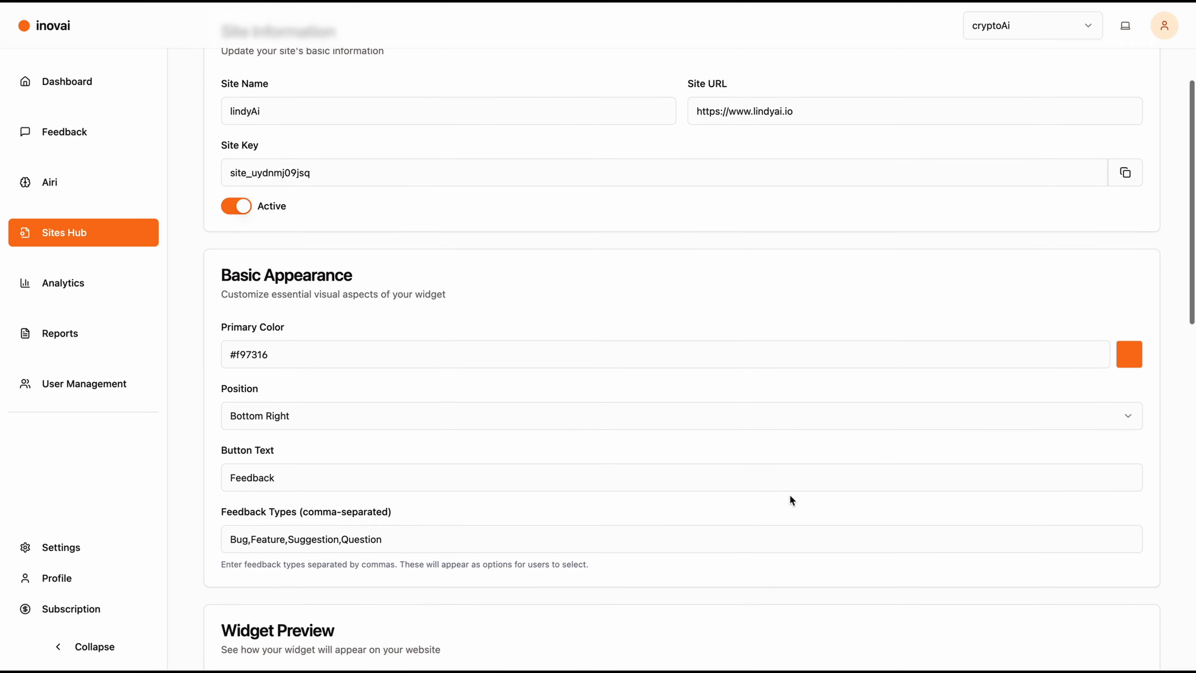
scroll(848, 331, "down", 7)
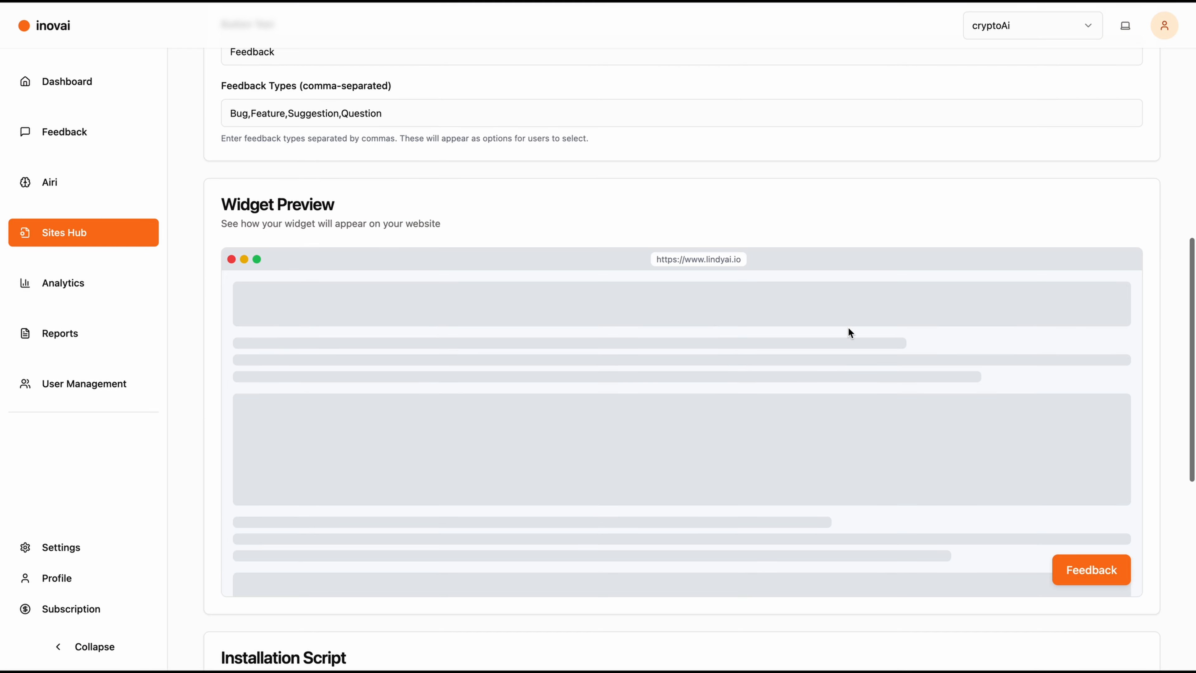
scroll(1029, 462, "up", 5)
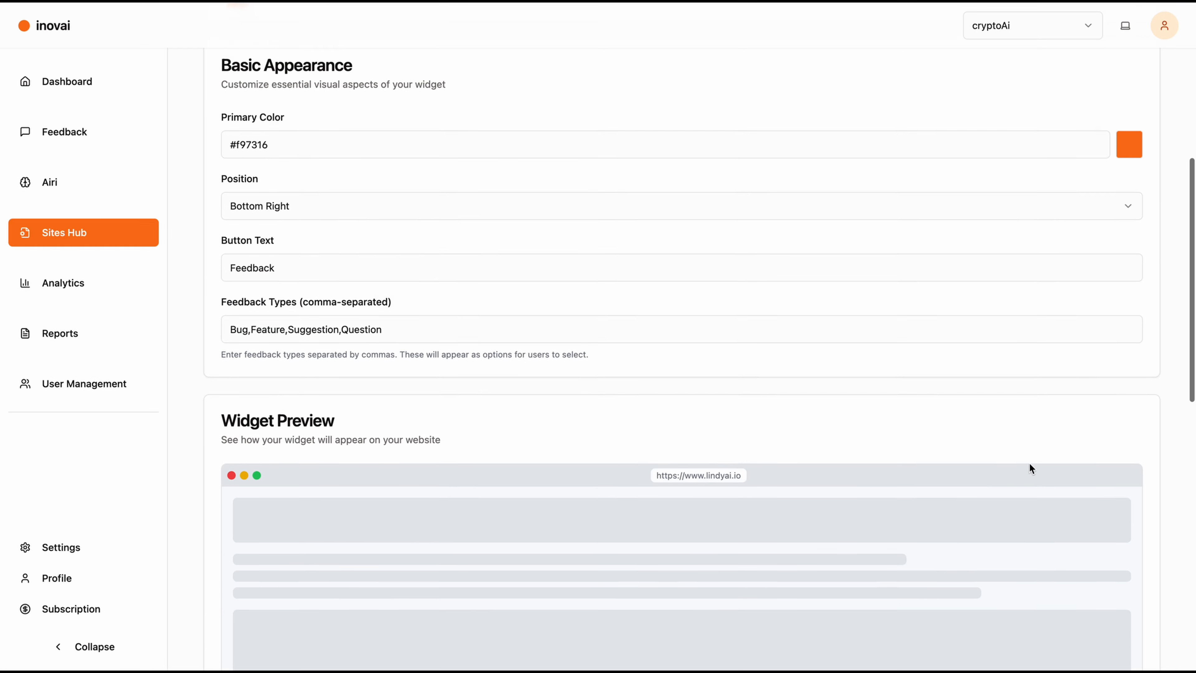
- Set the feedback widget's position to Bottom Left and check it in the widget preview
left_click(1101, 209)
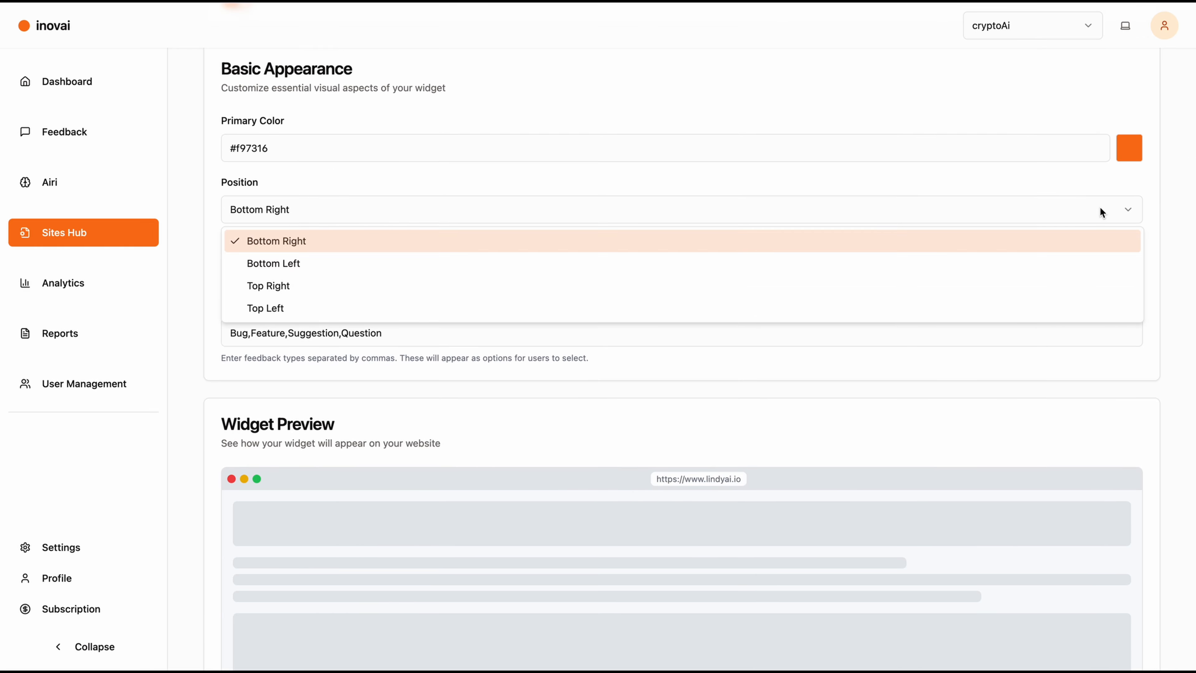
left_click(602, 264)
scroll(878, 465, "down", 5)
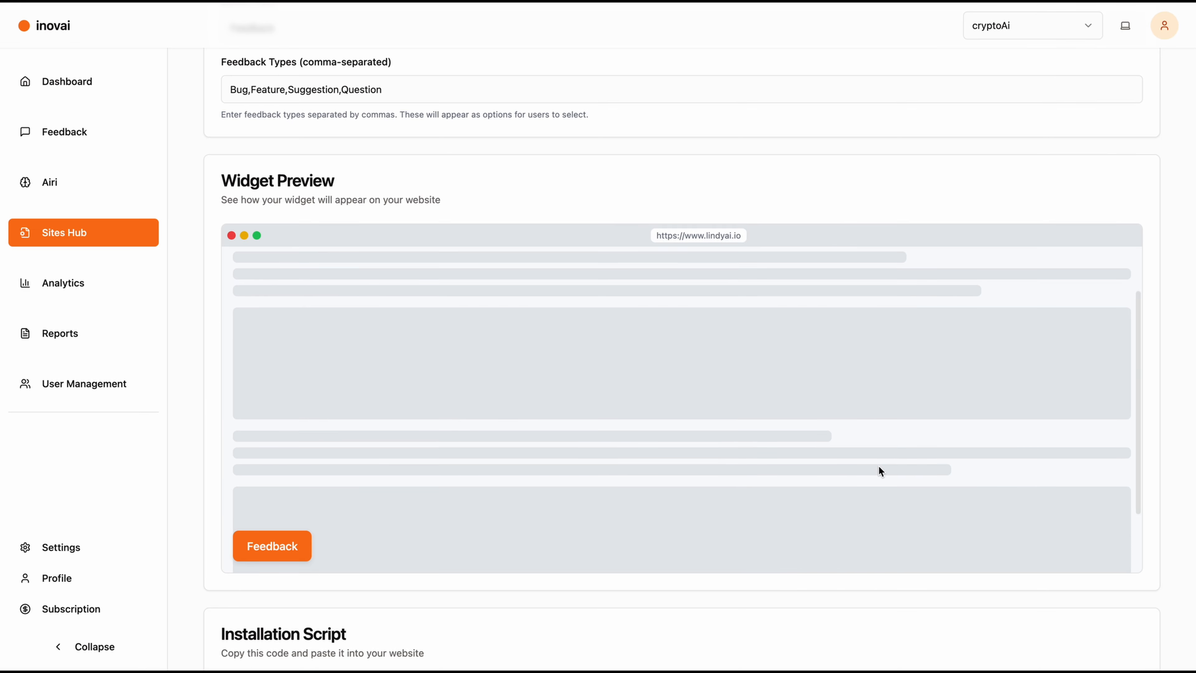
scroll(868, 256, "up", 2)
scroll(833, 109, "up", 5)
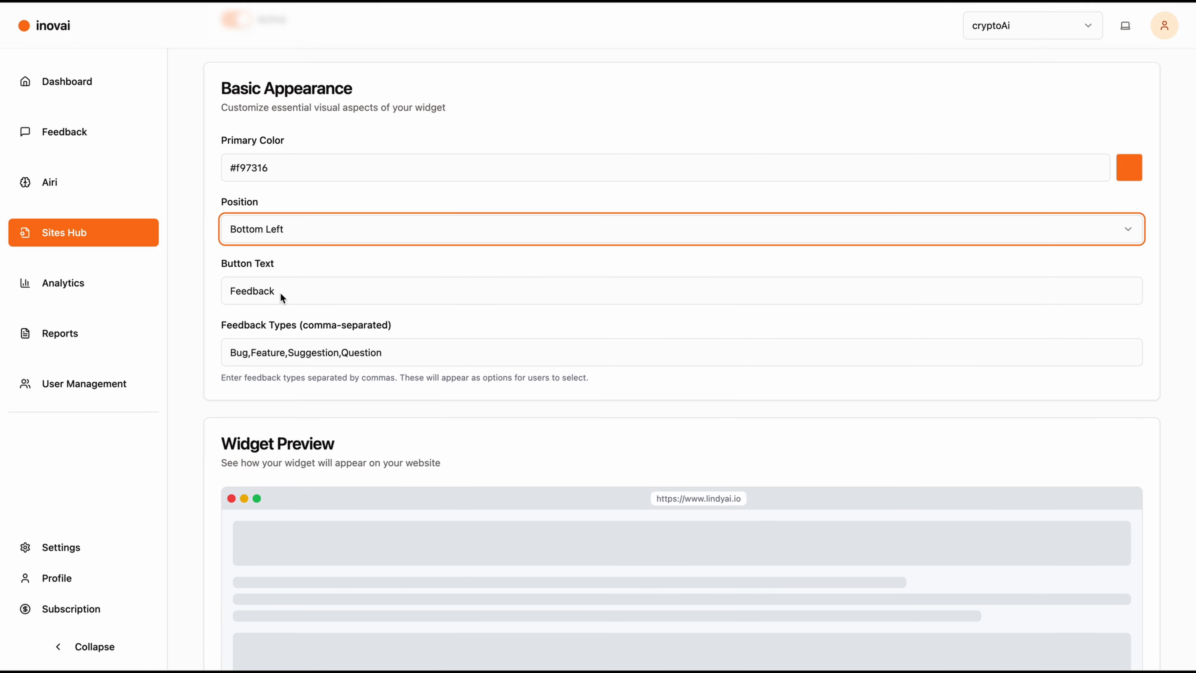
- Change the widget's button text to Get Feedback and check it in the preview
left_click_drag(281, 293, 210, 290)
key("BackSpace")
type("Get")
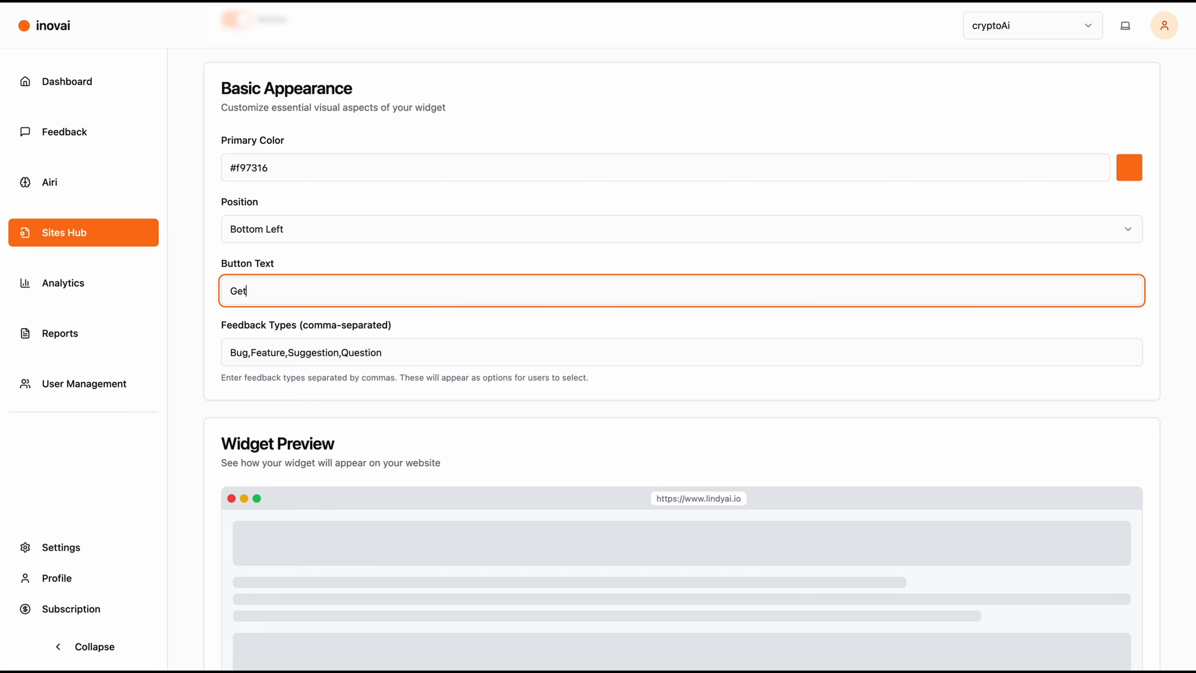
type(" Feedback")
scroll(410, 356, "down", 1)
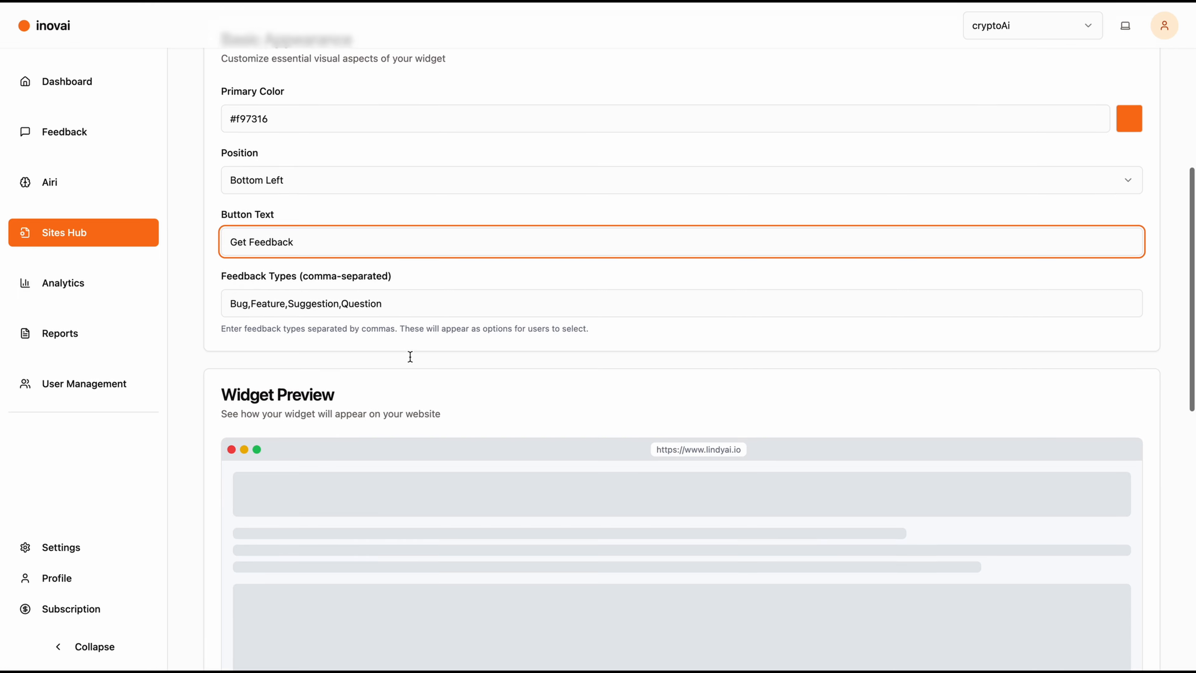
scroll(410, 356, "down", 4)
scroll(617, 125, "up", 4)
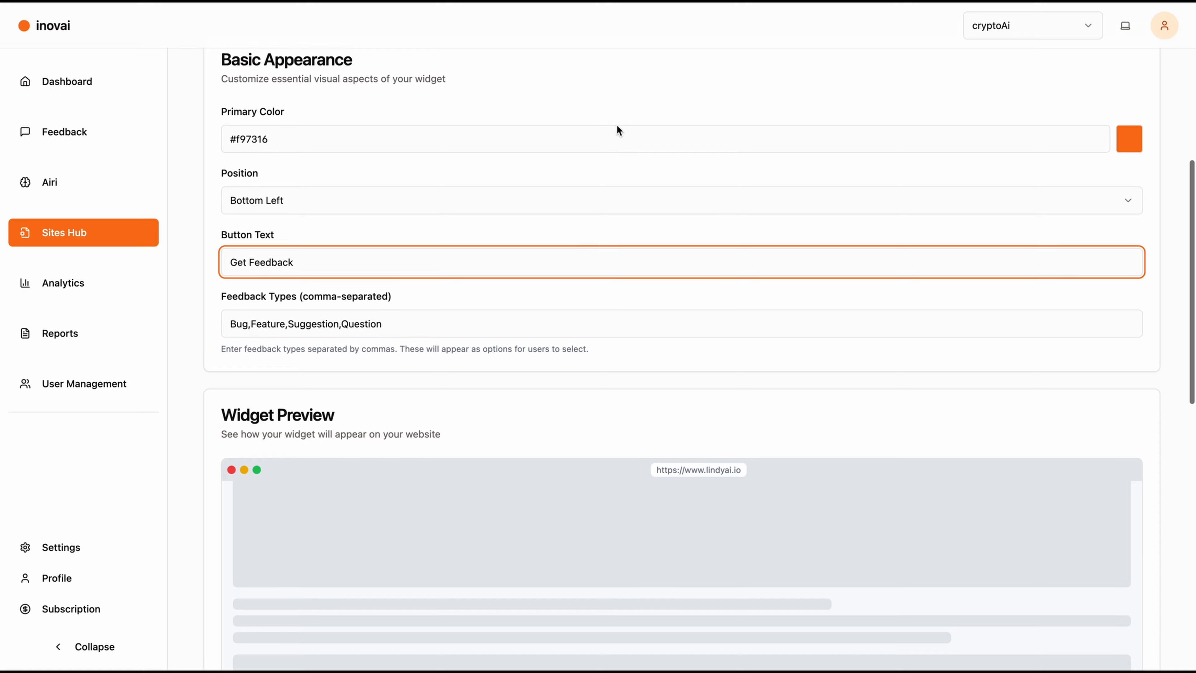
scroll(617, 124, "up", 1)
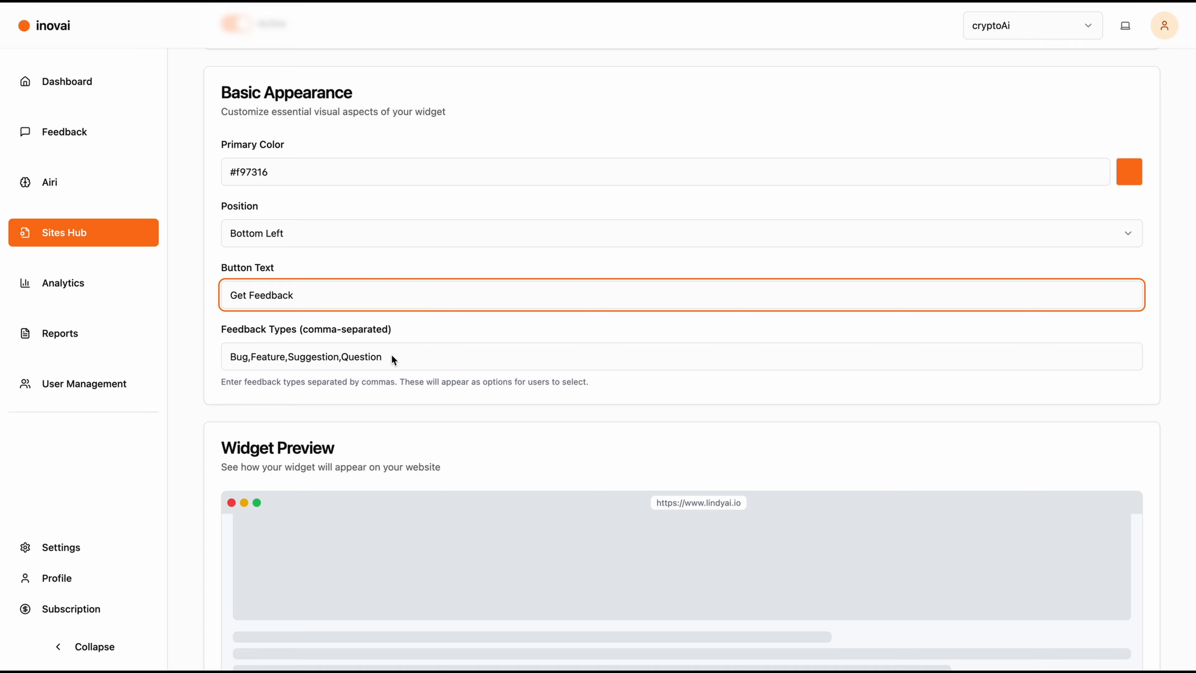
- Open the documentation on the inovai website and save the changes to the lindyAi site
scroll(1099, 320, "down", 5)
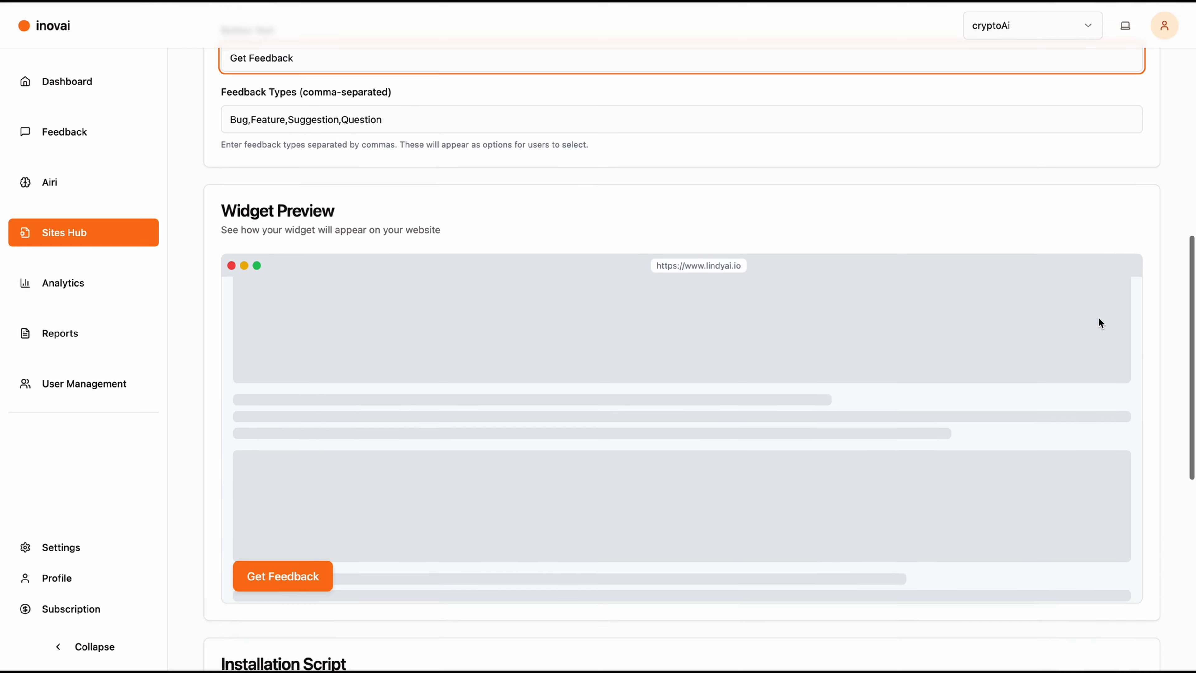
scroll(1099, 321, "down", 4)
scroll(1029, 445, "down", 5)
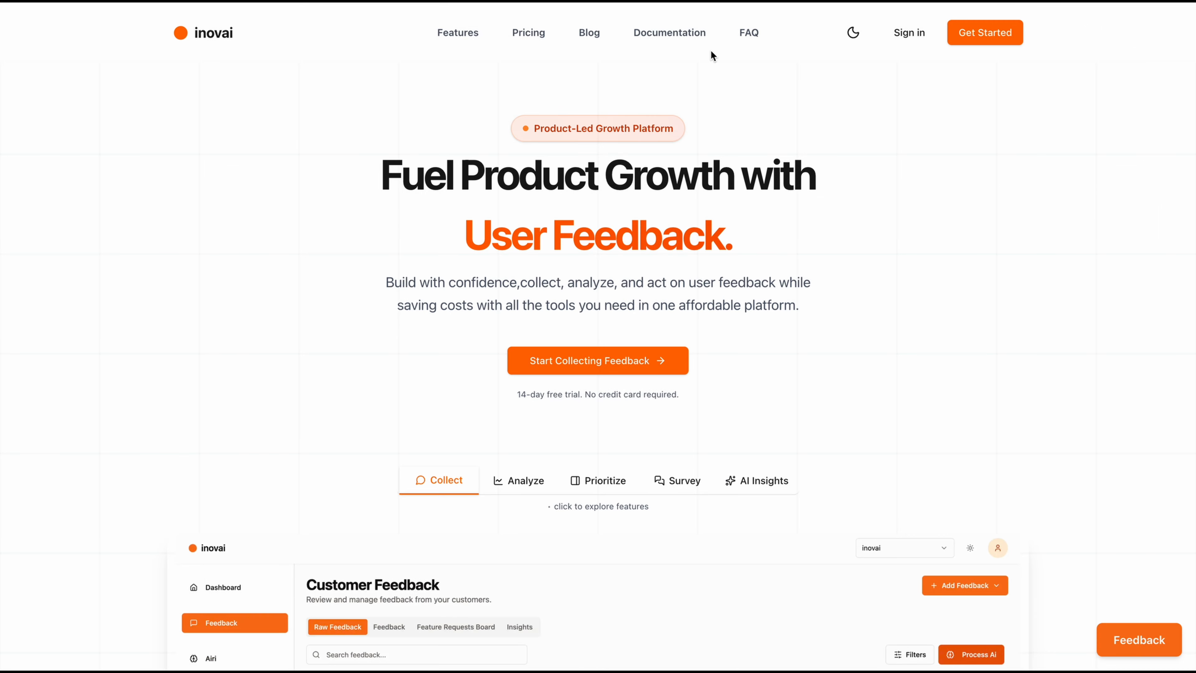
left_click(694, 45)
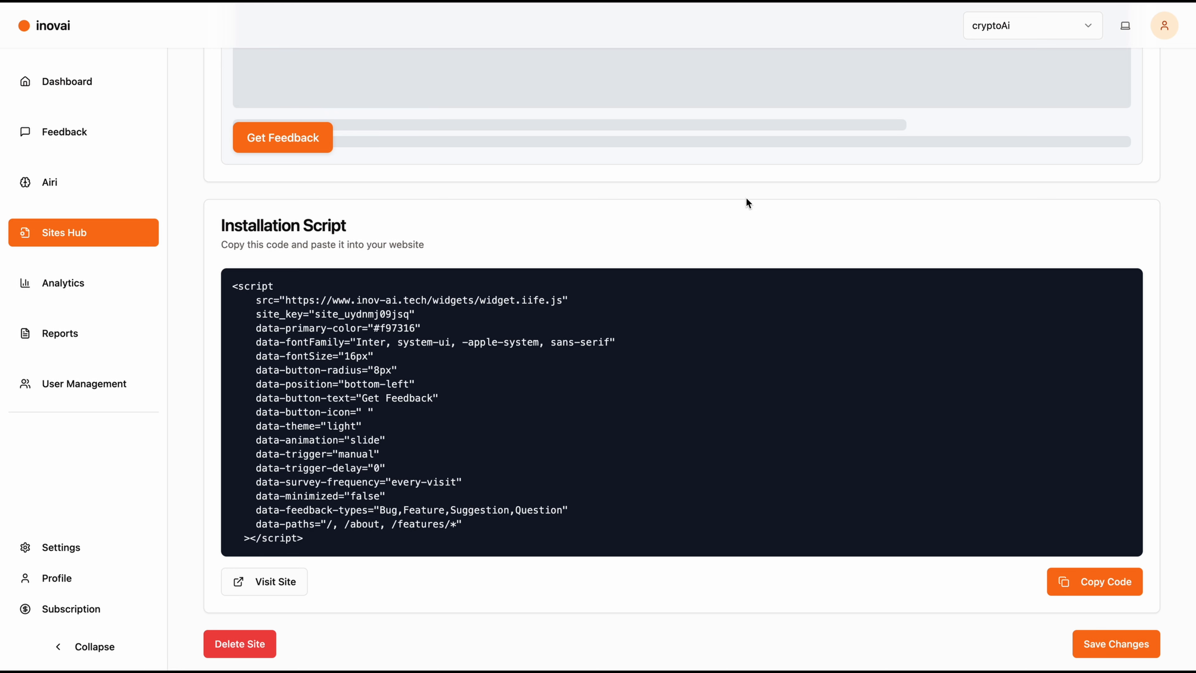
left_click(1099, 642)
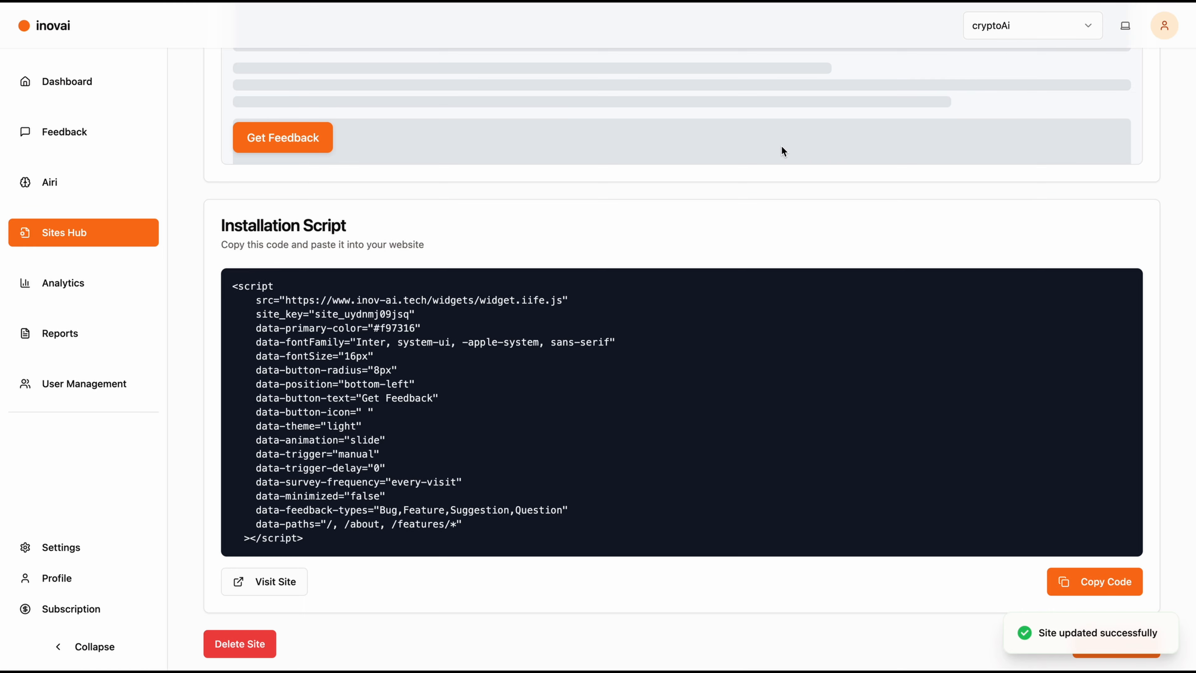
- View the lindyAi site's advanced settings and return to the Sites Hub overview
scroll(762, 223, "up", 5)
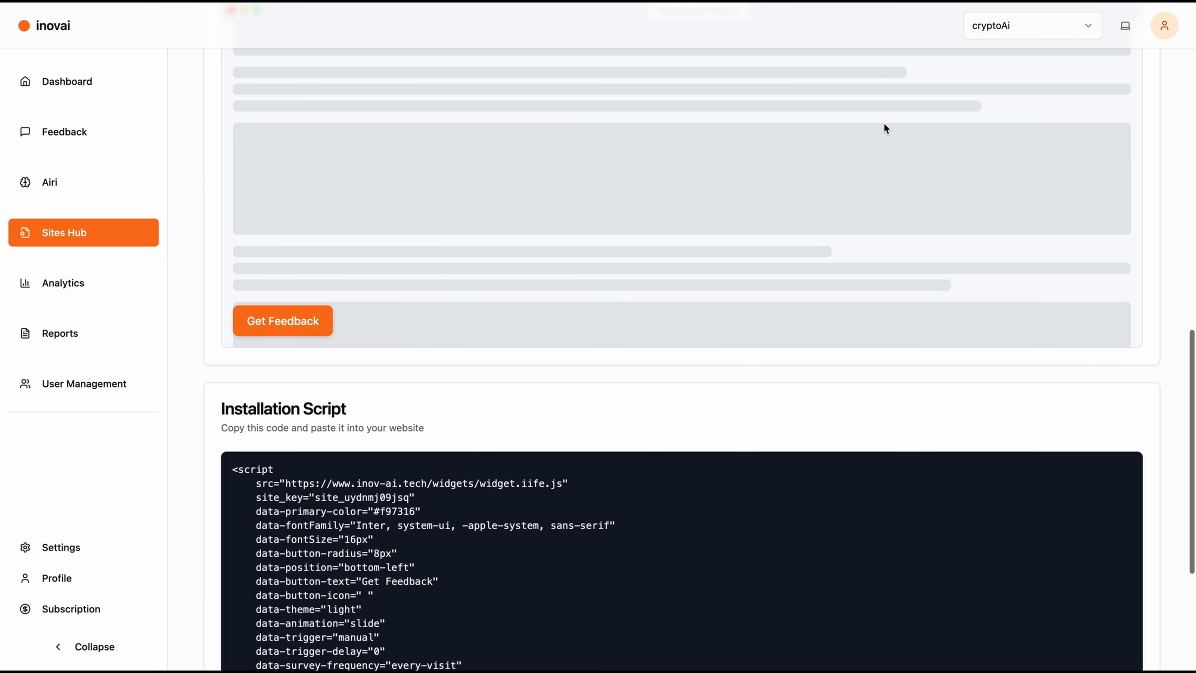
scroll(1178, 249, "up", 15)
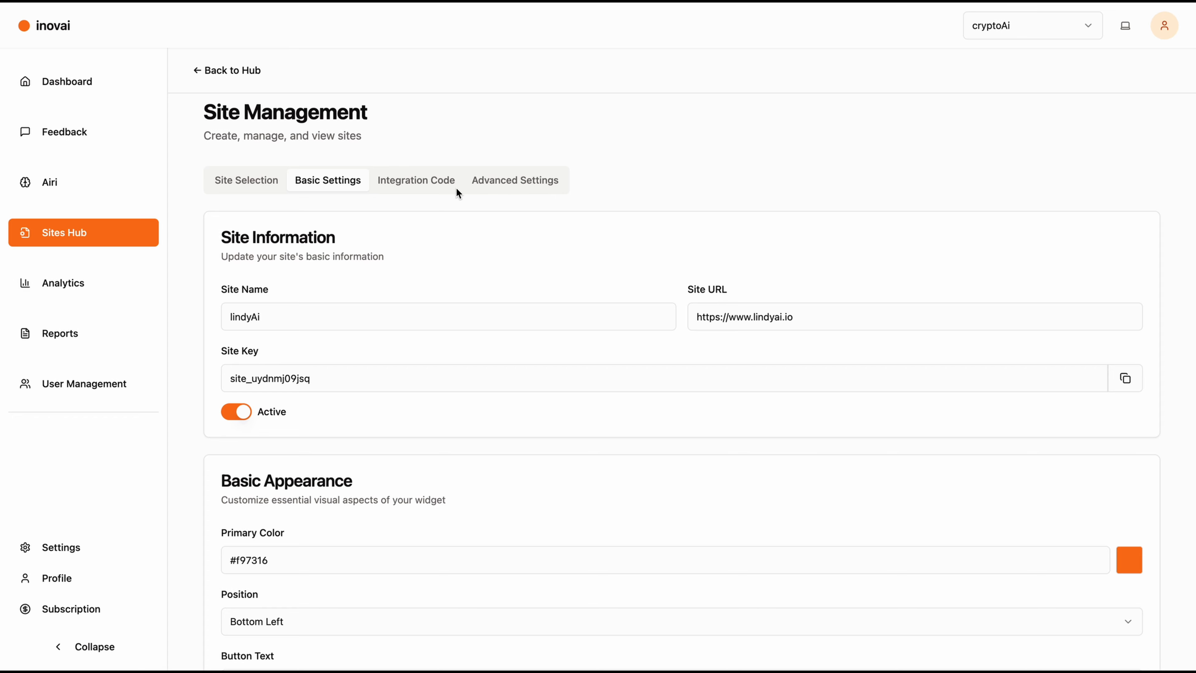
left_click(529, 180)
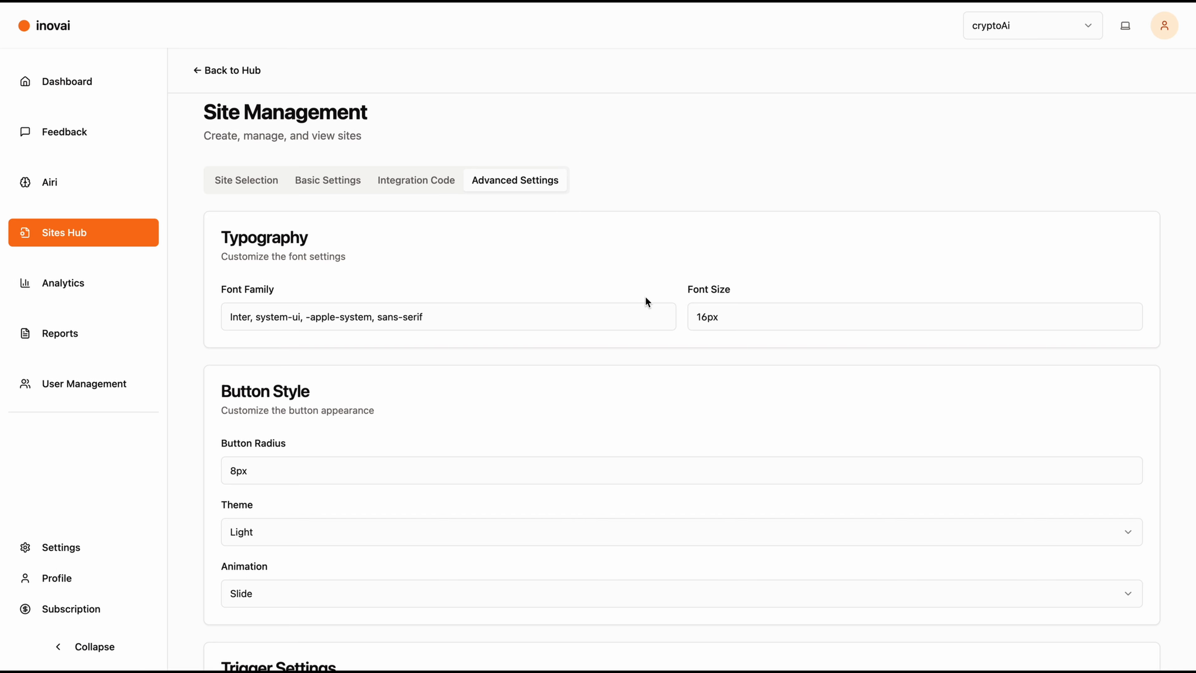
left_click(244, 76)
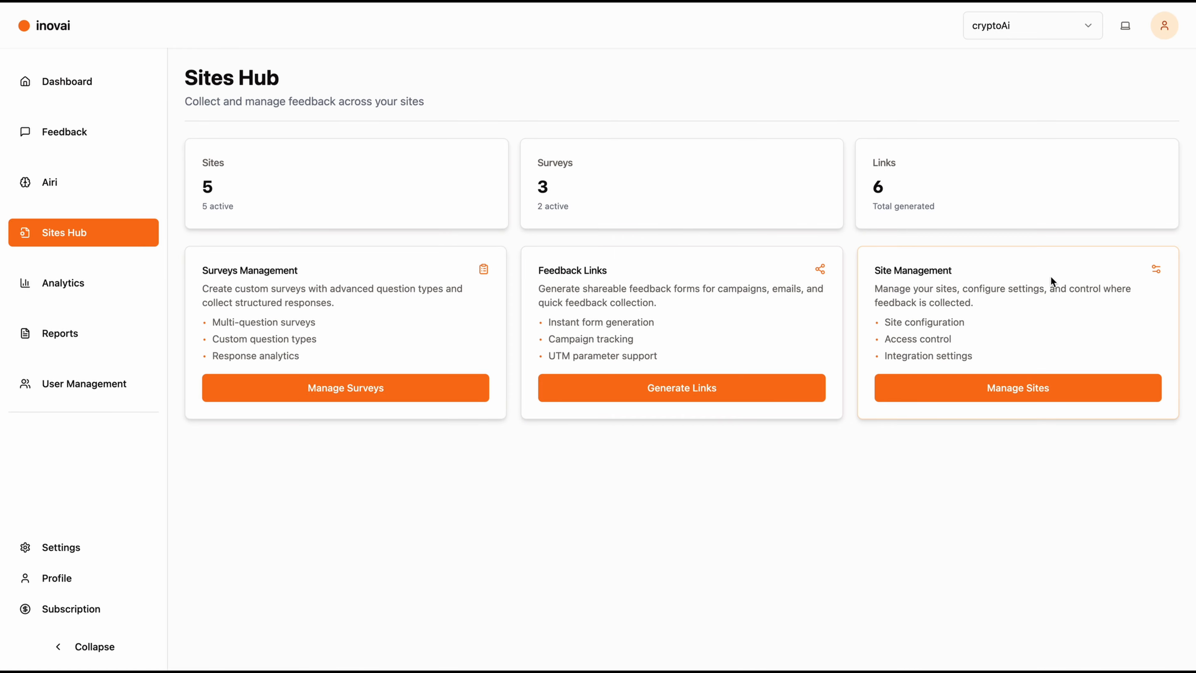
- View the list of sites in Site Management and return to the Sites Hub overview
left_click(994, 288)
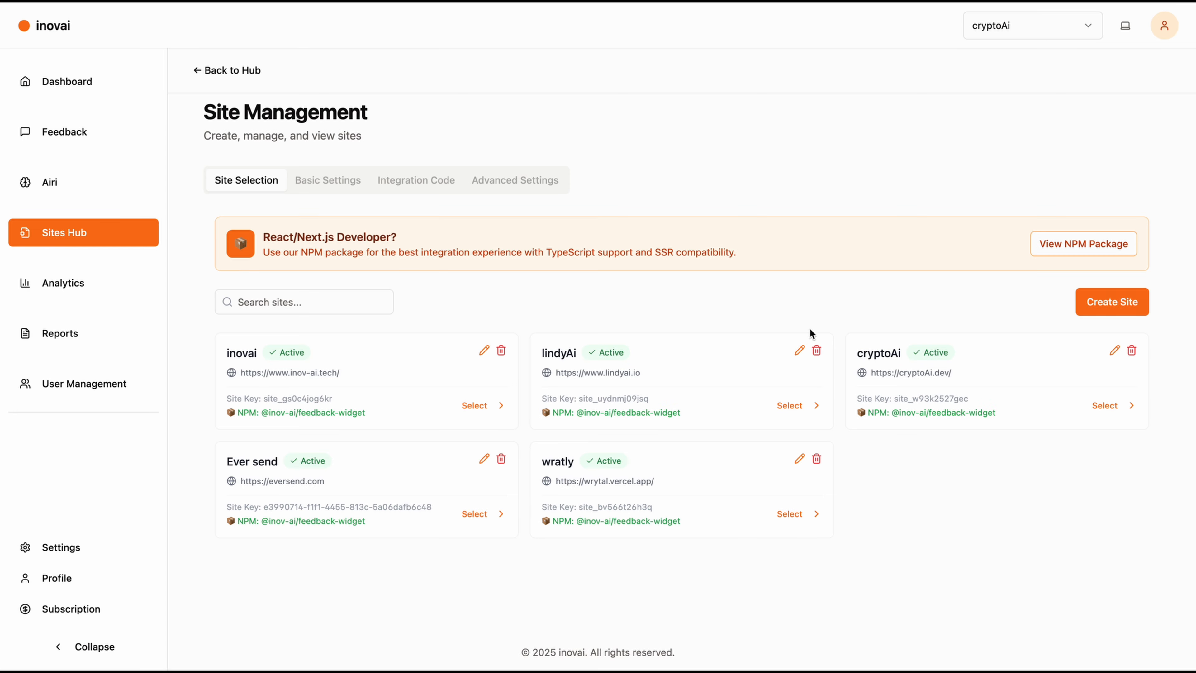
left_click(231, 70)
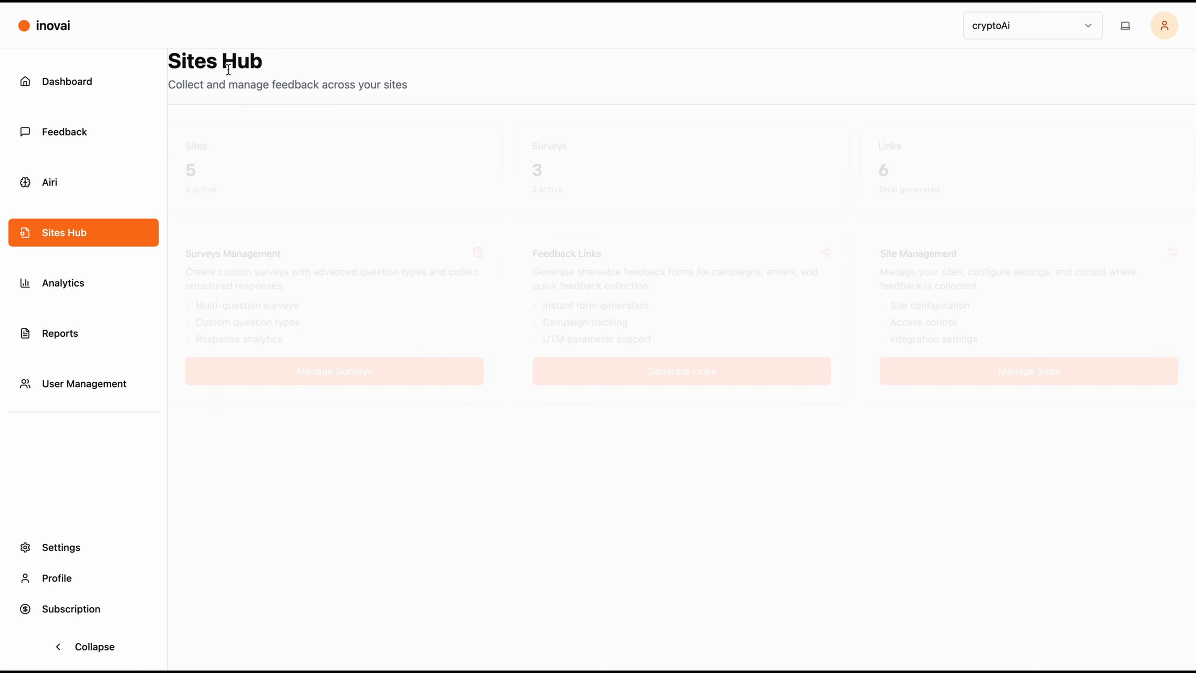
- Open the Feedback Links generator, select the lindyAi site and copy its basic feedback link
left_click(644, 278)
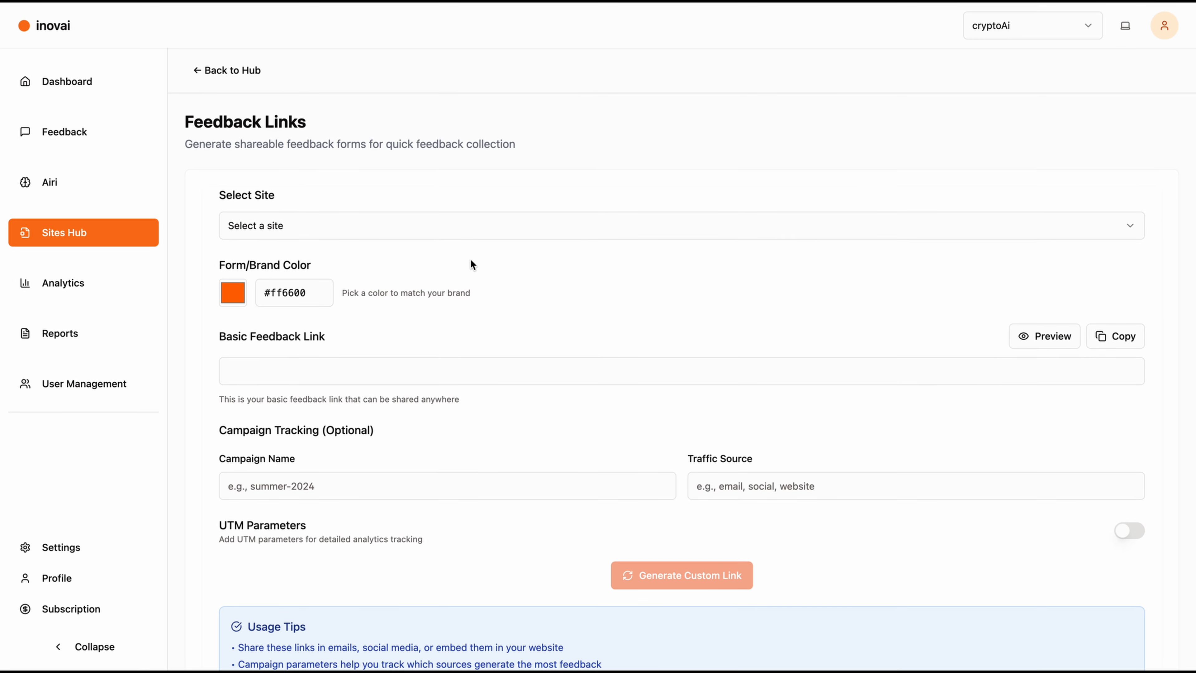
left_click(401, 230)
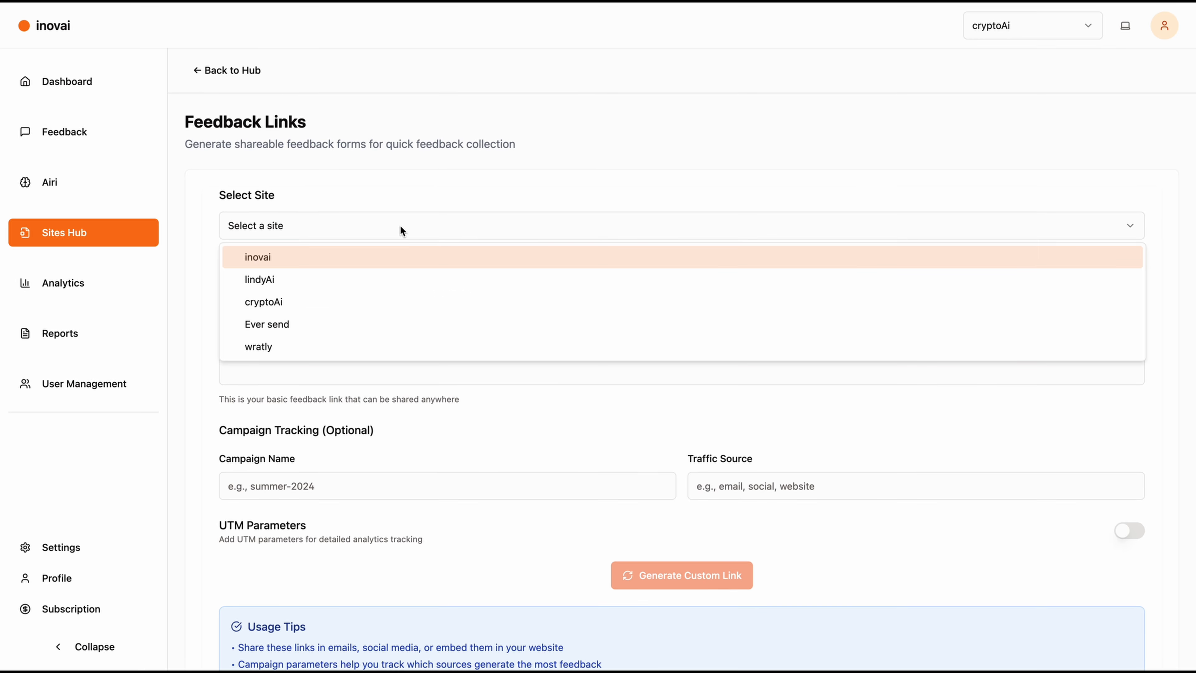
left_click(311, 281)
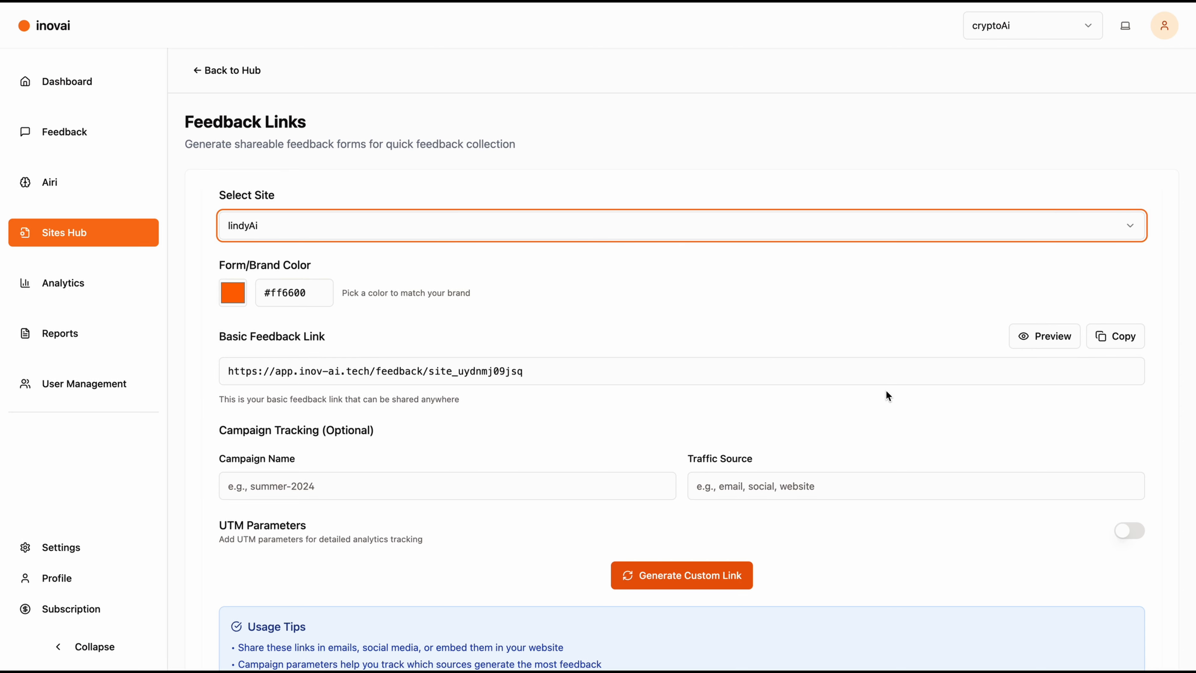
left_click(1095, 336)
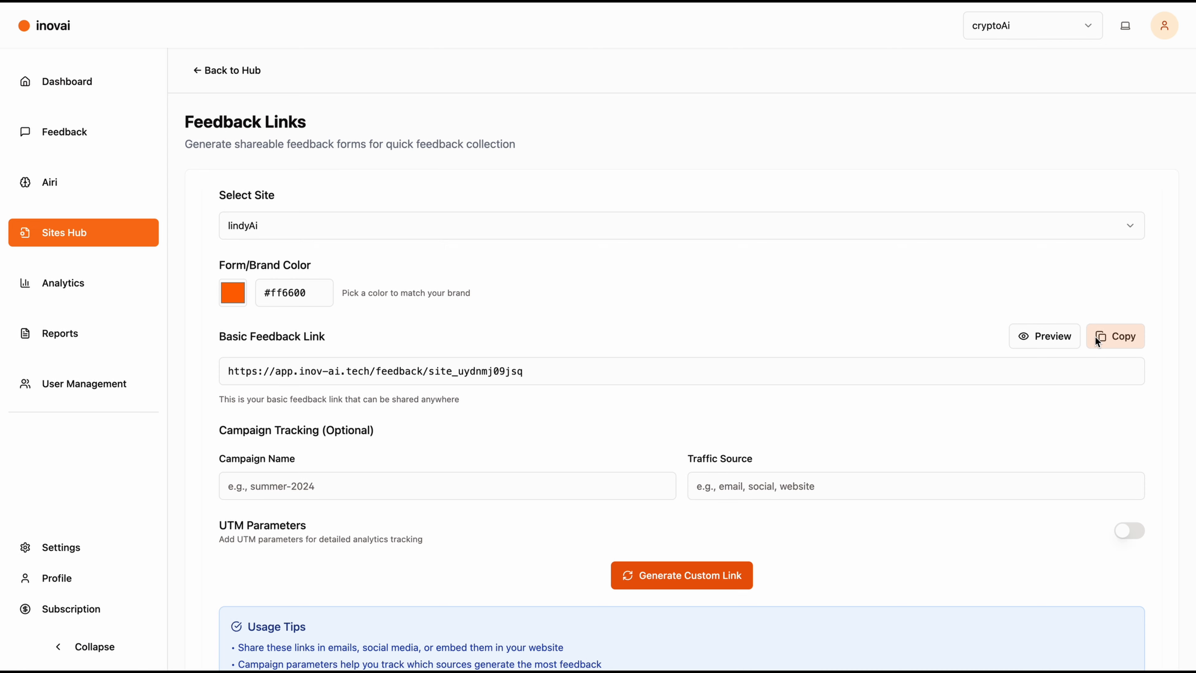
left_click(1094, 336)
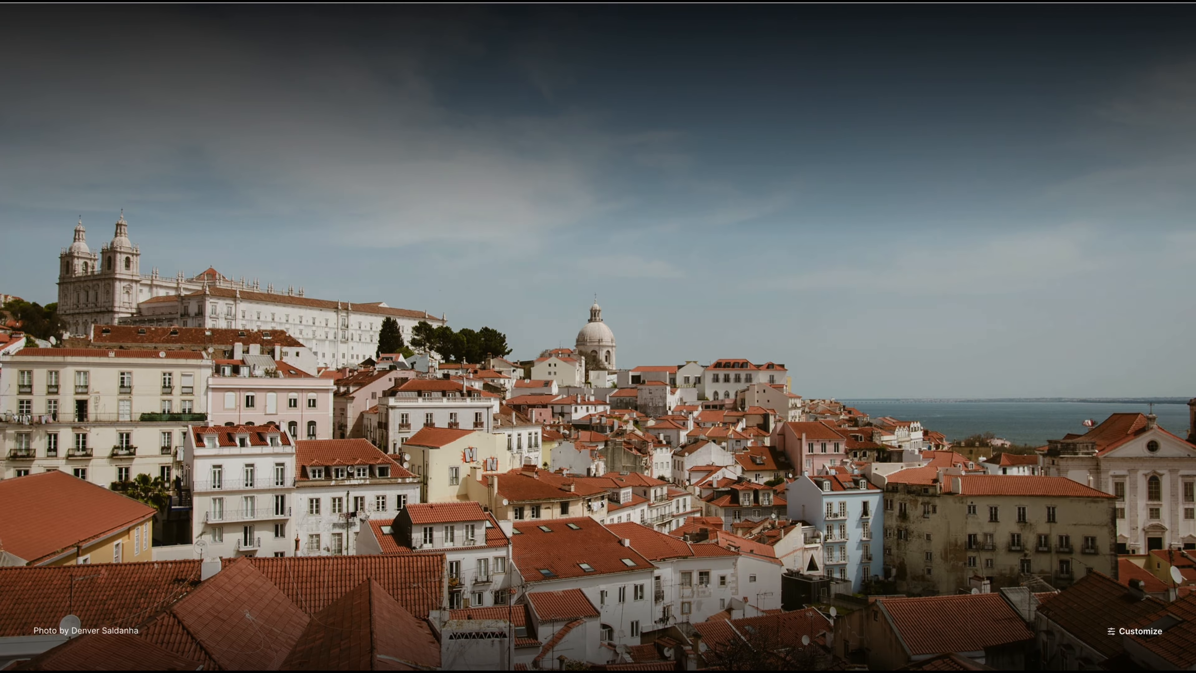
- Open the copied feedback link in the browser and view the feedback types offered on the Share Your Feedback form
key("super+v")
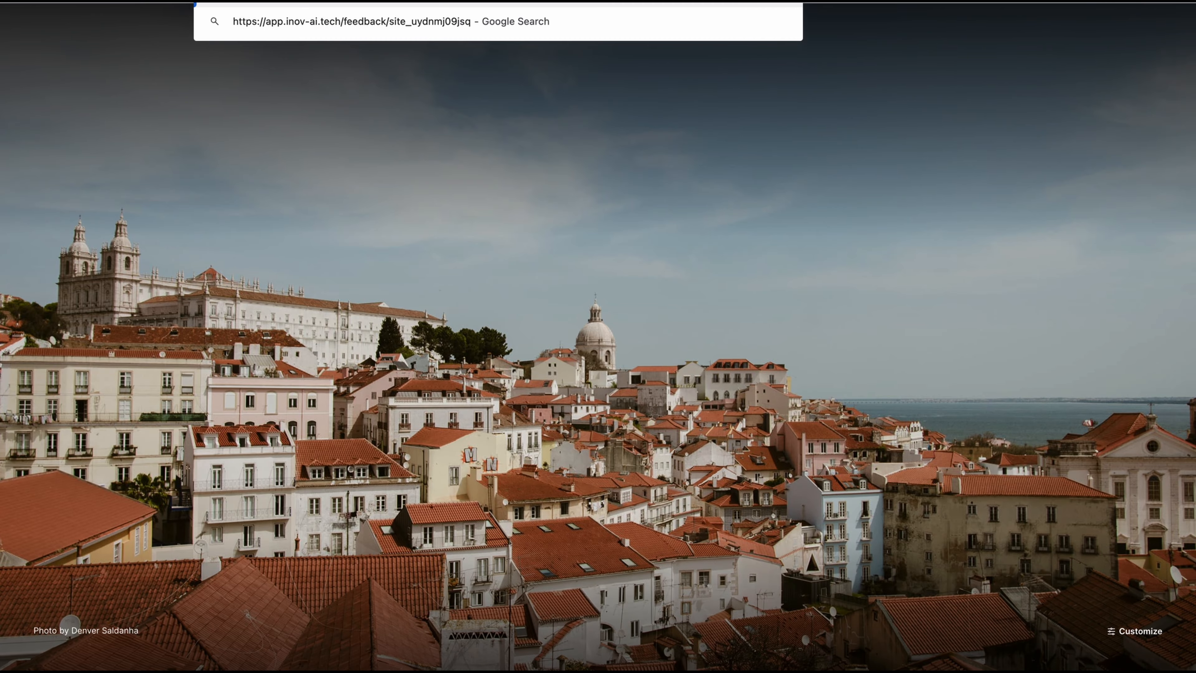
key("Return")
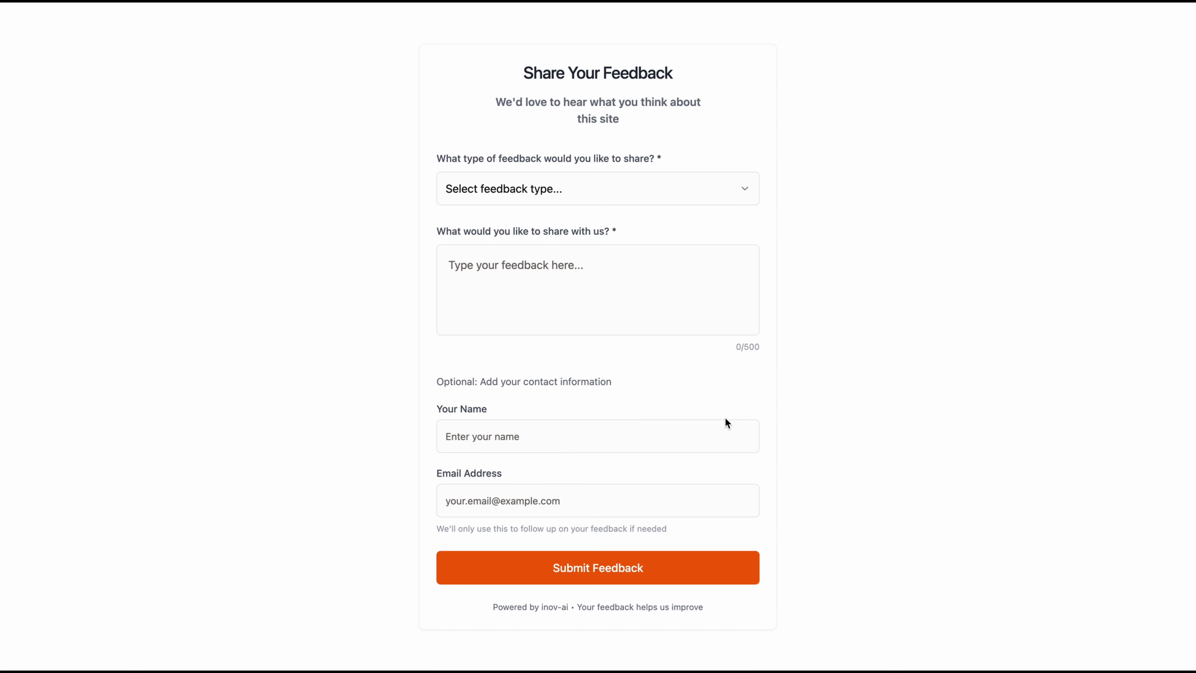
left_click(611, 191)
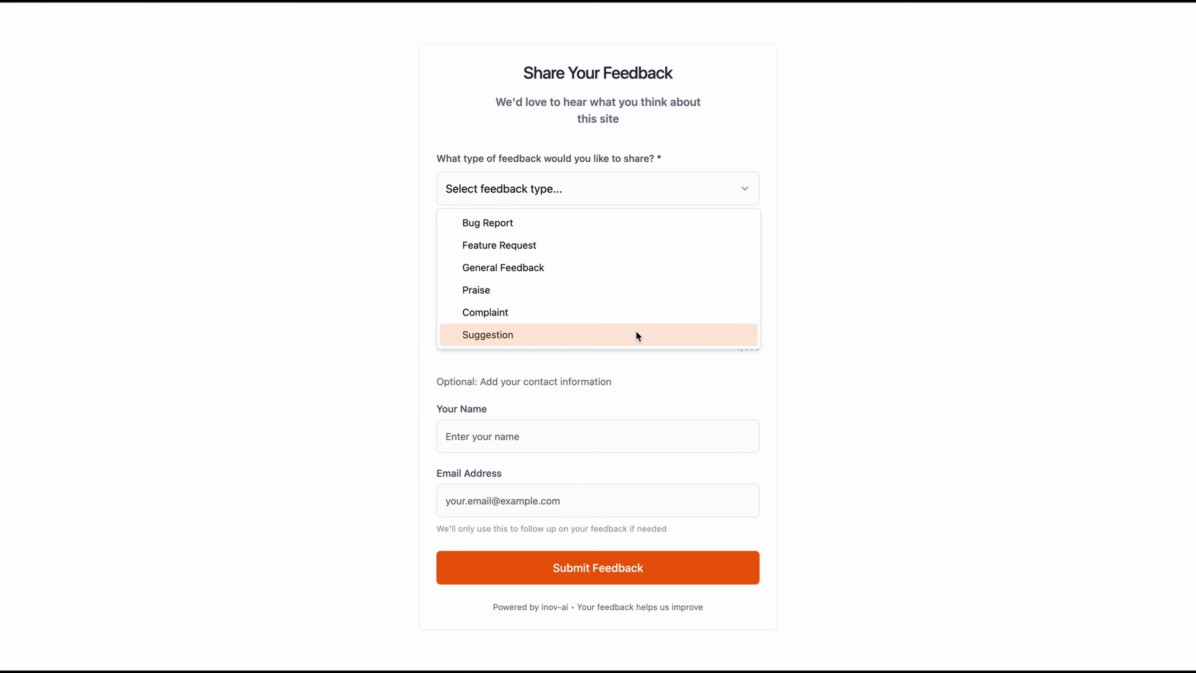
left_click(883, 217)
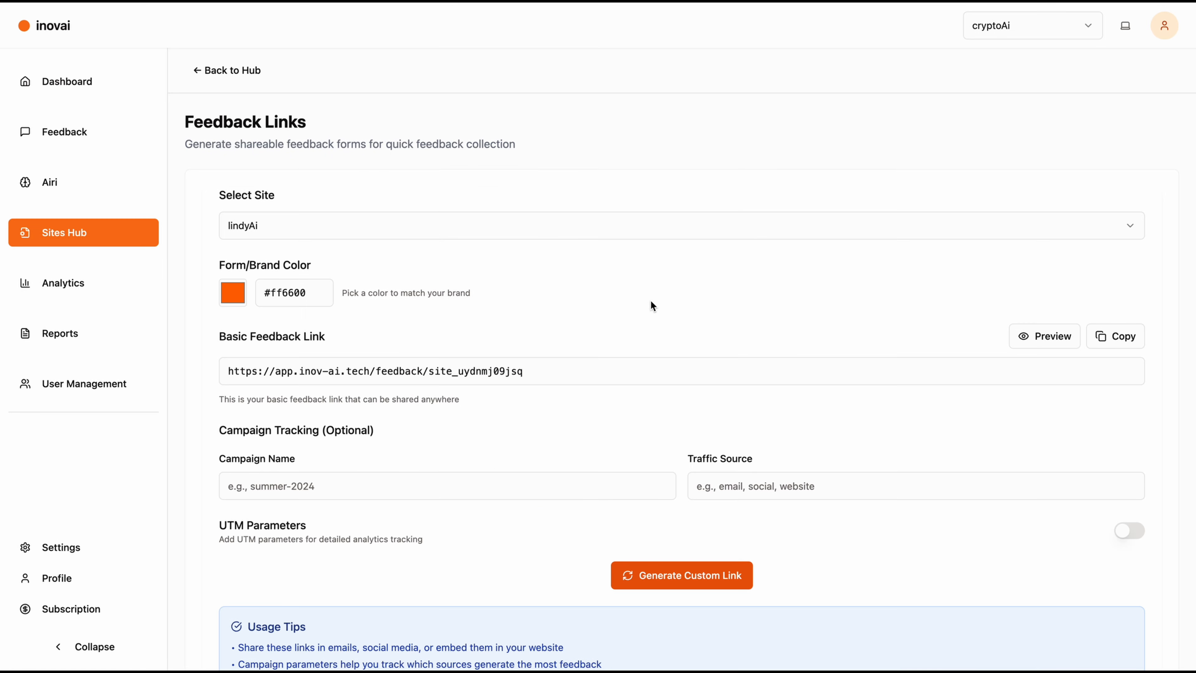
- Open the Customer Feedback page to review the raw feedback
left_click(94, 127)
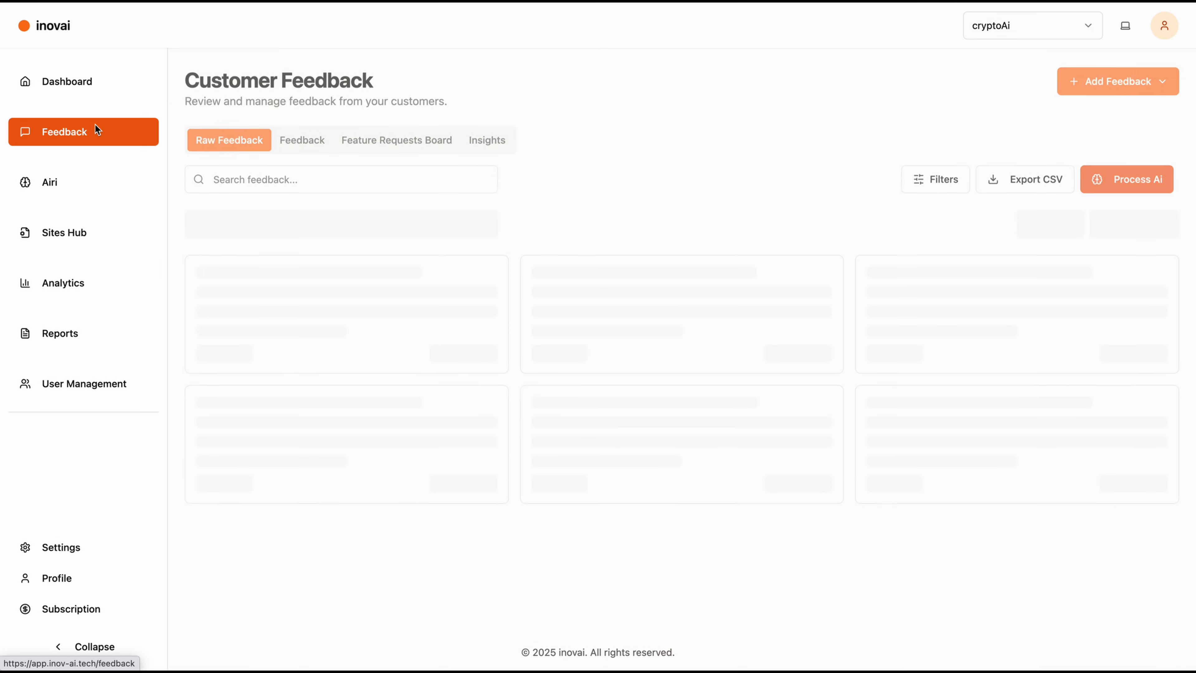